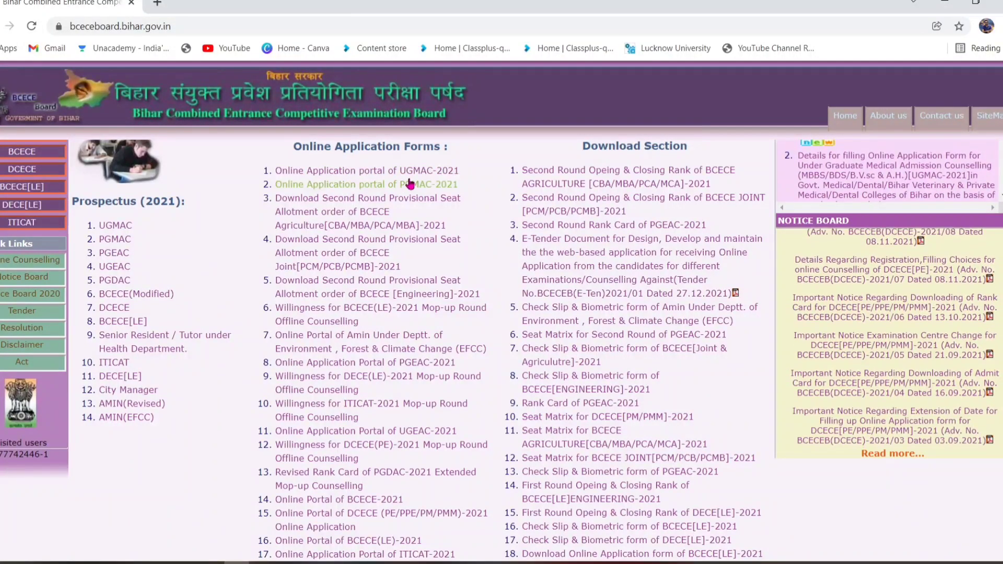
- Go from the UGMAC-2021 portal link through Apply Online to the New Registration form
{"action": "left_click", "coordinate": [397, 170]}
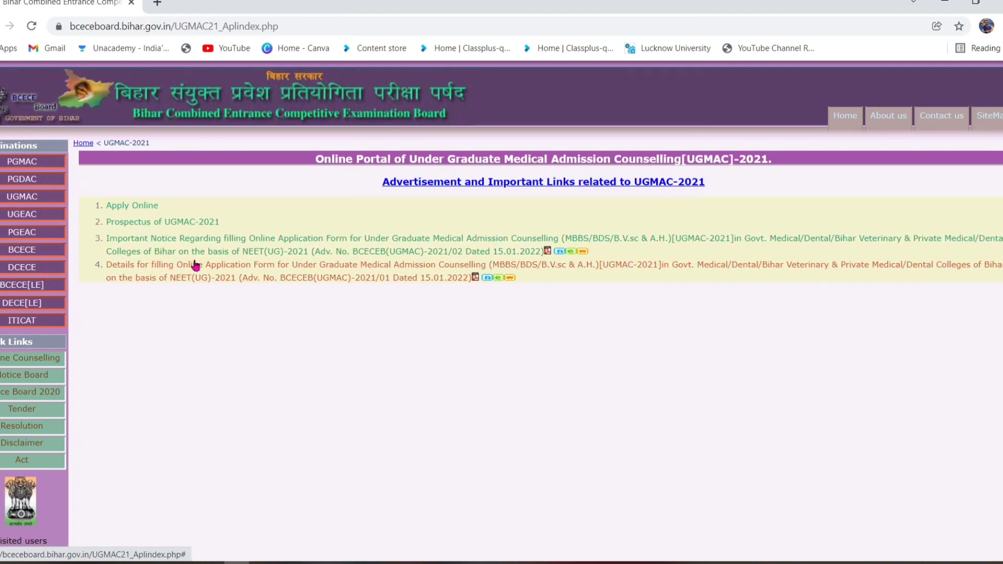
{"action": "left_click", "coordinate": [141, 209]}
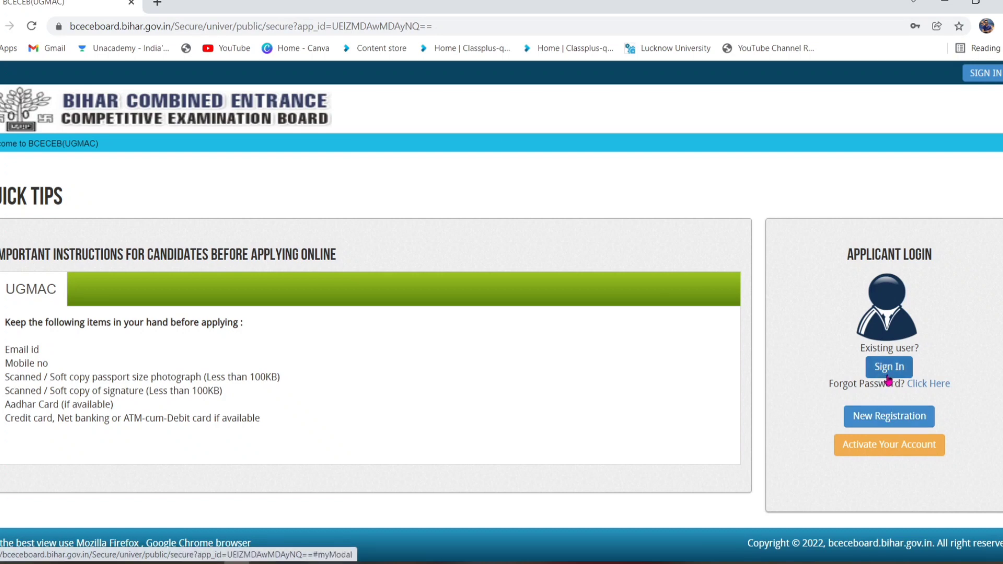
{"action": "left_click", "coordinate": [877, 419]}
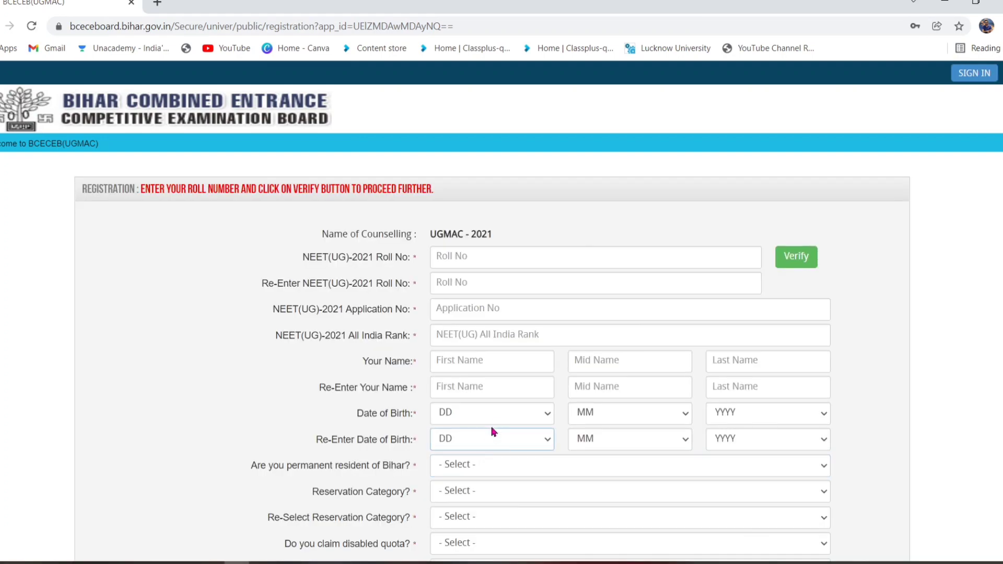
{"action": "scroll", "coordinate": [253, 291], "scroll_direction": "down", "scroll_amount": 8}
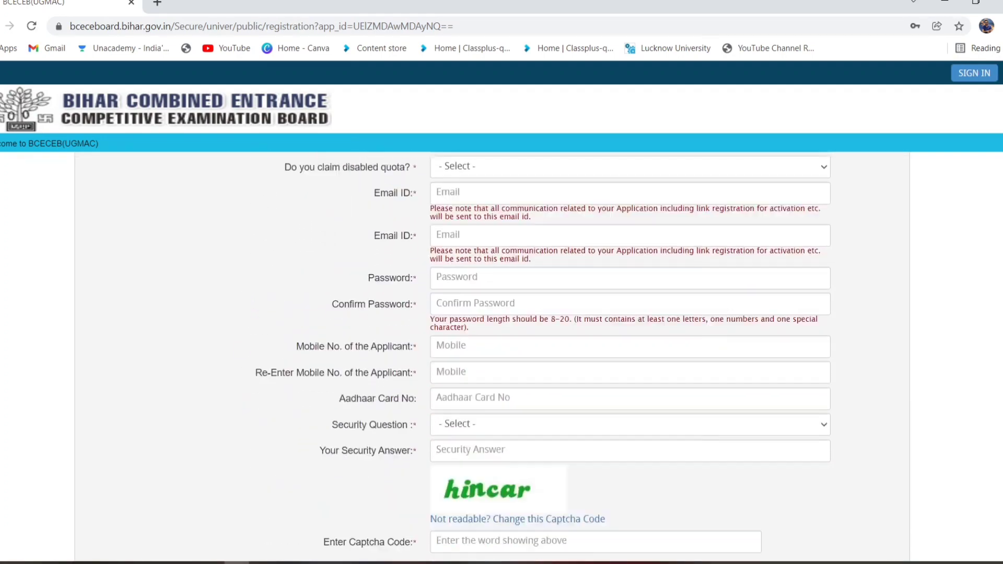
{"action": "scroll", "coordinate": [260, 320], "scroll_direction": "up", "scroll_amount": 8}
{"action": "scroll", "coordinate": [287, 327], "scroll_direction": "down", "scroll_amount": 1}
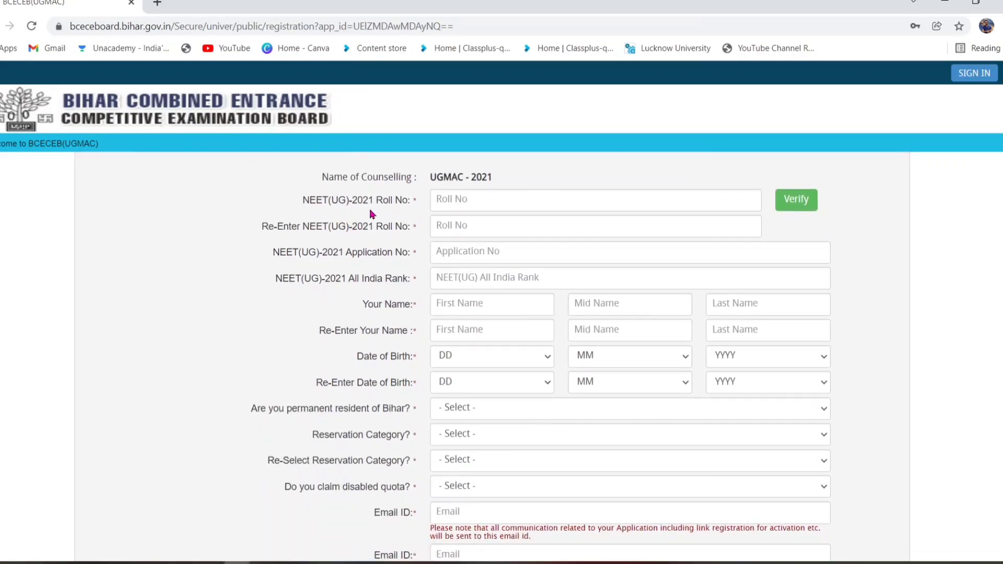
{"action": "left_click", "coordinate": [468, 201]}
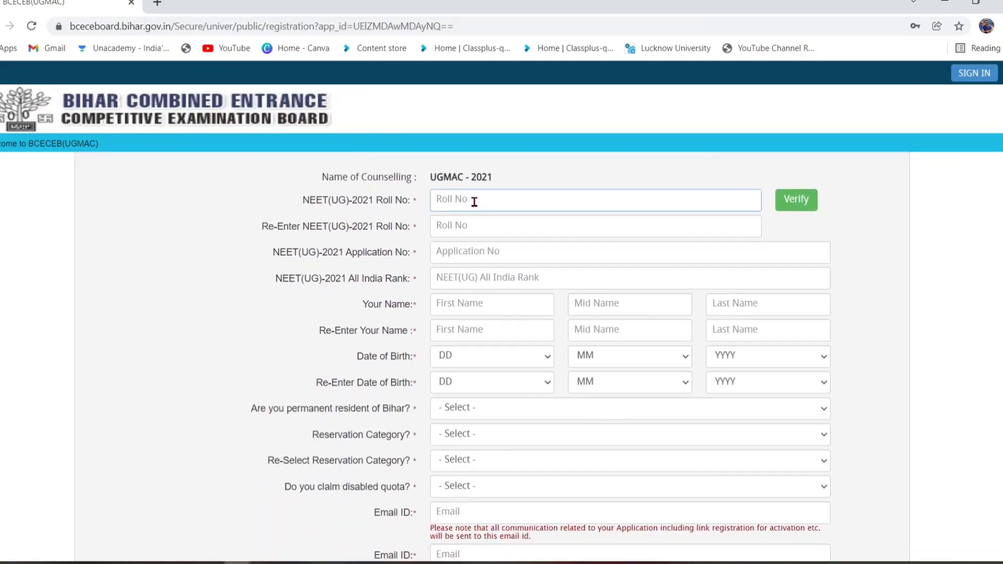
{"action": "scroll", "coordinate": [476, 202], "scroll_direction": "up", "scroll_amount": 1}
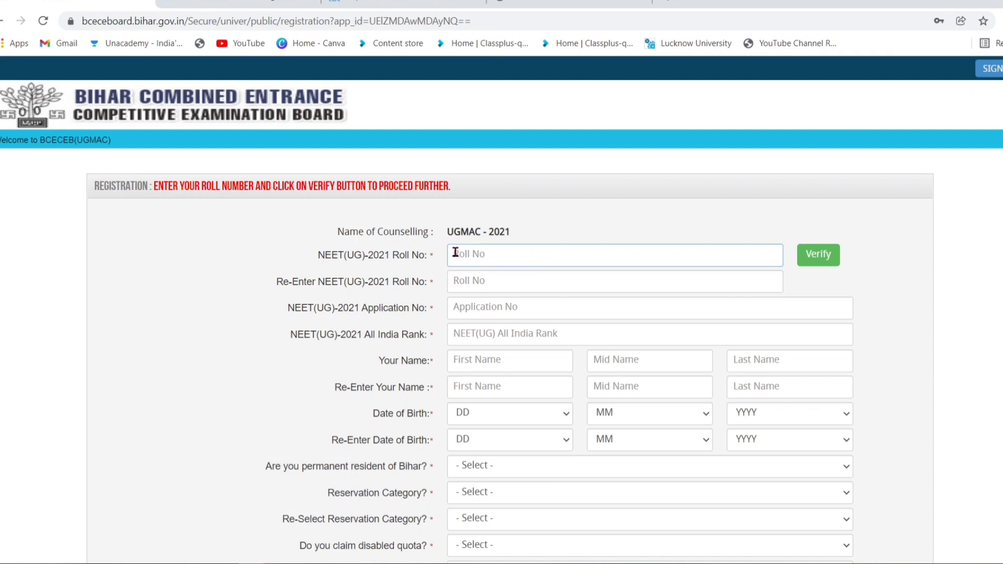
{"action": "left_click", "coordinate": [817, 260]}
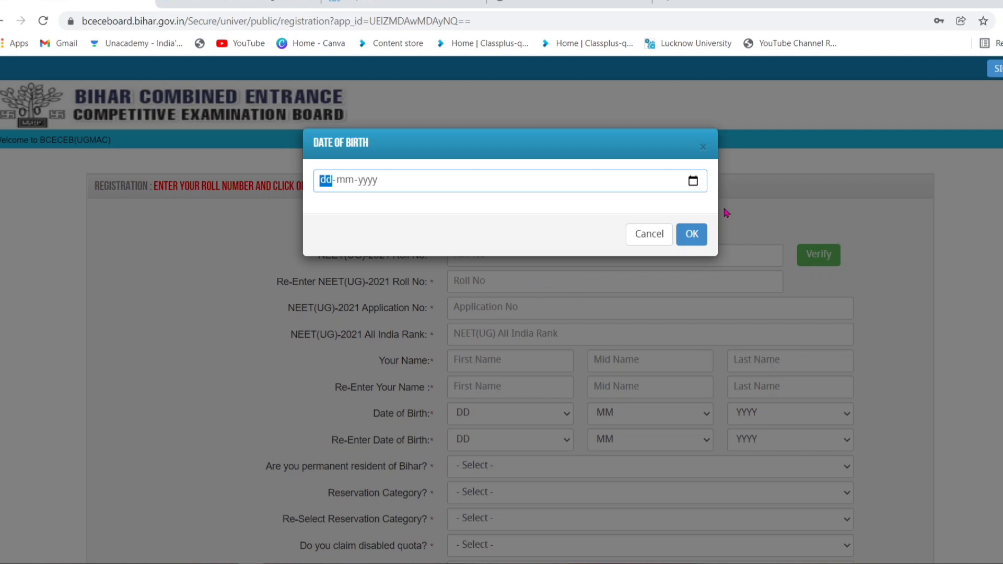
{"action": "left_click", "coordinate": [650, 235]}
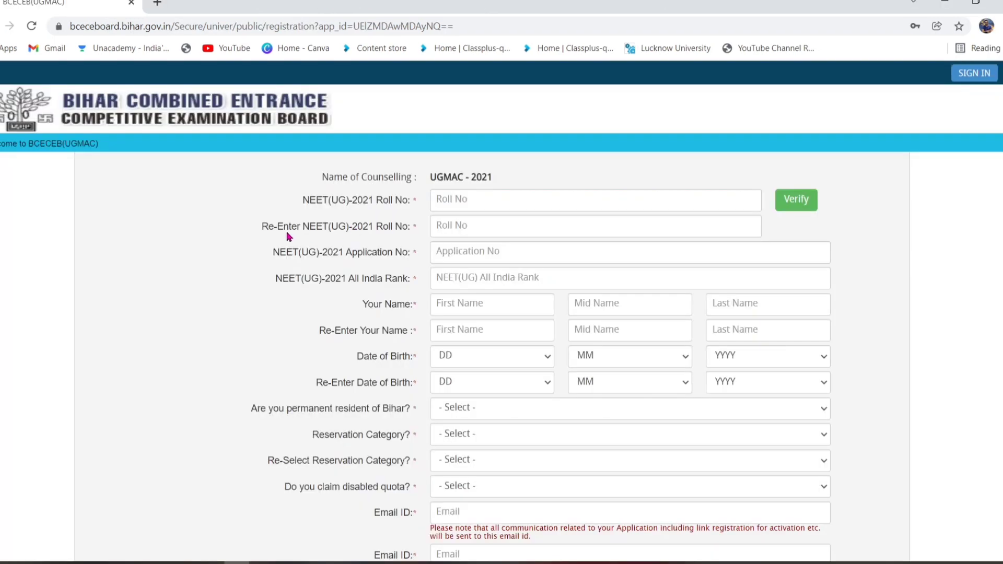
{"action": "left_click", "coordinate": [515, 281]}
{"action": "left_click", "coordinate": [528, 259]}
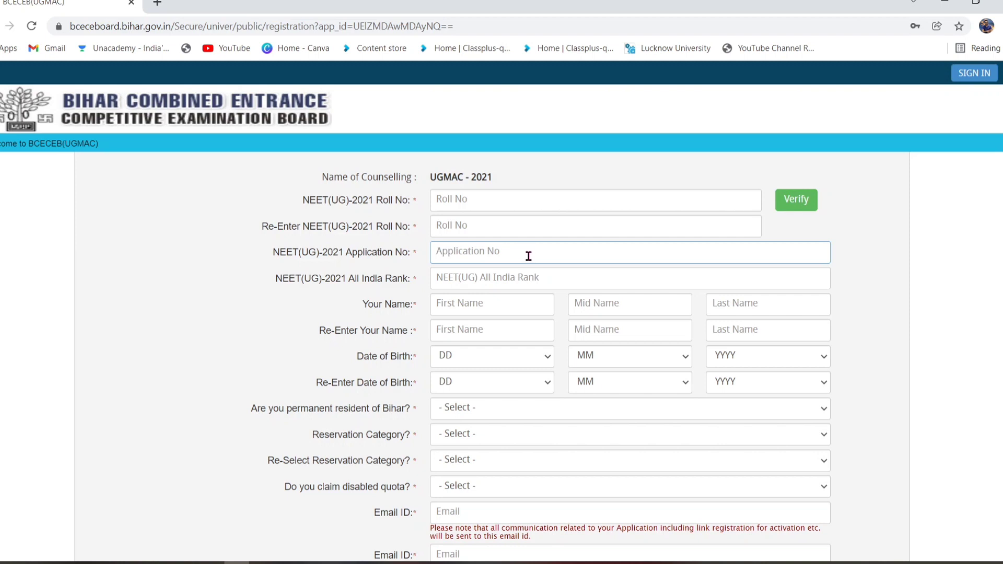
{"action": "left_click", "coordinate": [477, 278]}
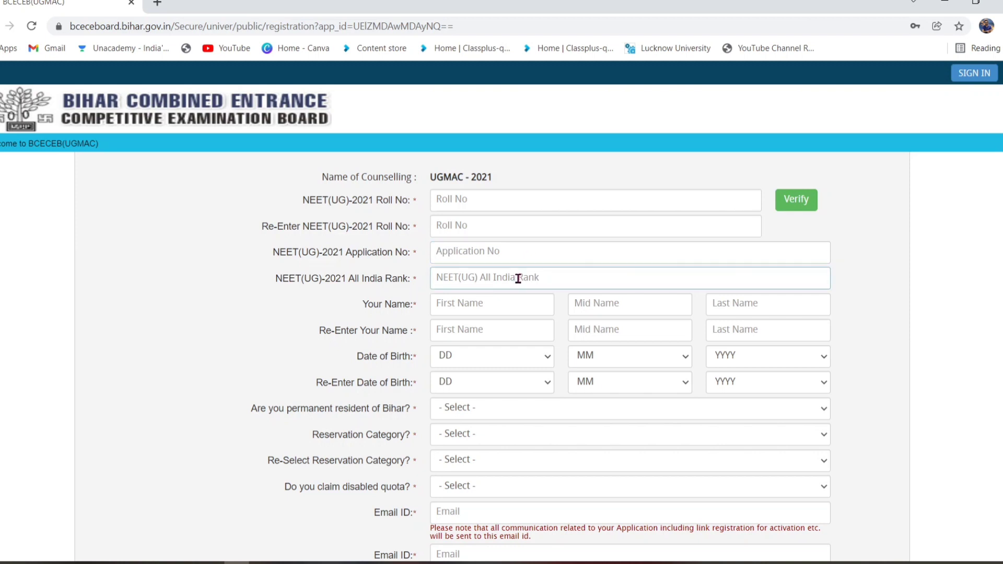
{"action": "left_click", "coordinate": [470, 308]}
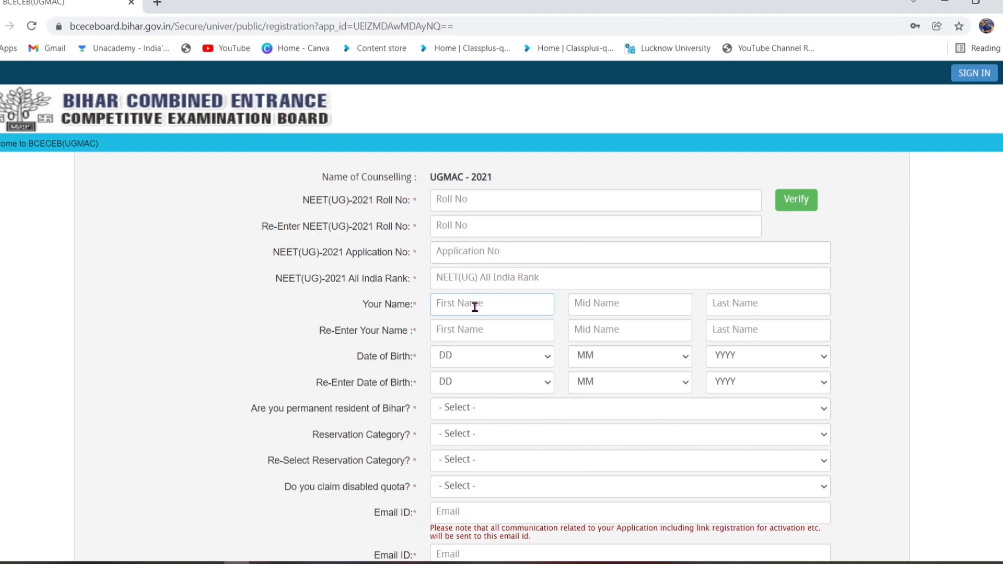
{"action": "left_click", "coordinate": [600, 305]}
{"action": "left_click", "coordinate": [734, 306]}
{"action": "left_click", "coordinate": [490, 303]}
- Enter the applicant's capitalised first name and last name in the Your Name fields
{"action": "key", "text": "Caps_Lock"}
{"action": "key", "text": "Caps_Lock"}
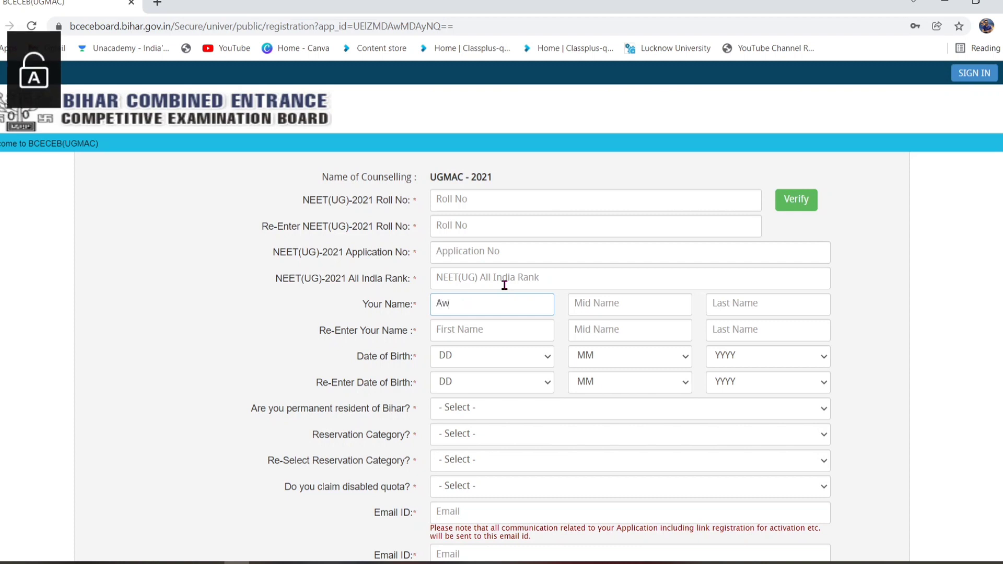
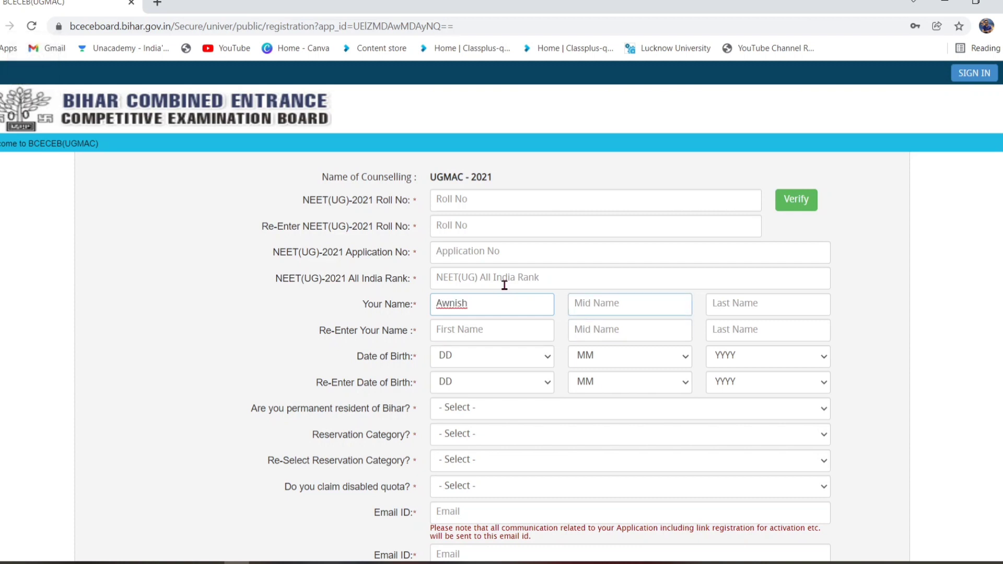
{"action": "key", "text": "Tab"}
{"action": "key", "text": "Tab"}
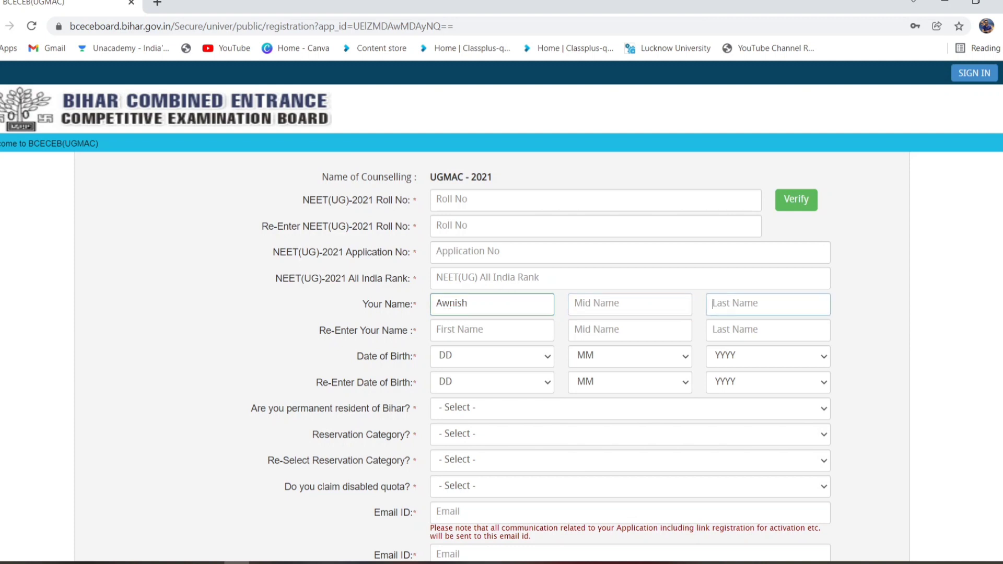
{"action": "key", "text": "Caps_Lock"}
{"action": "key", "text": "Caps_Lock"}
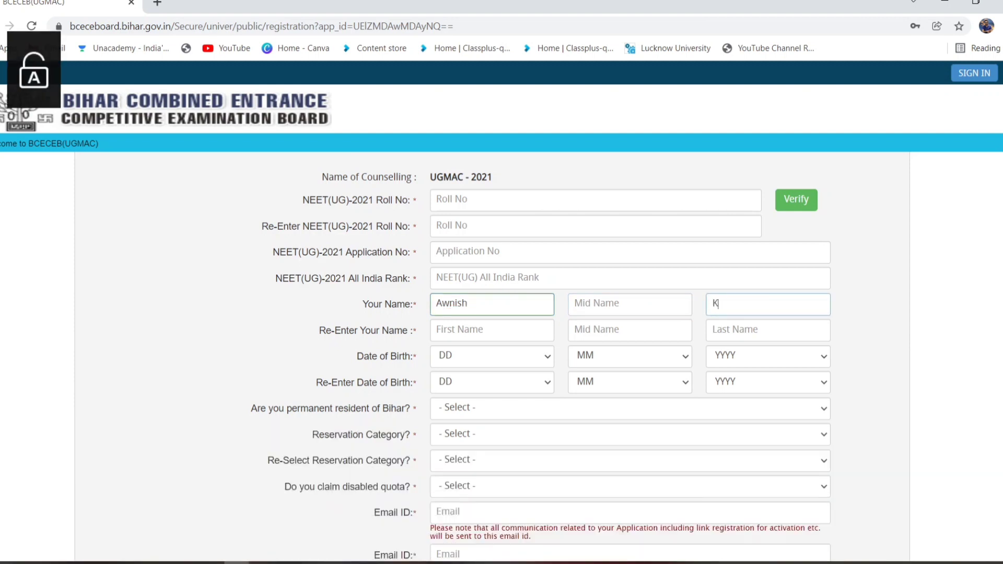
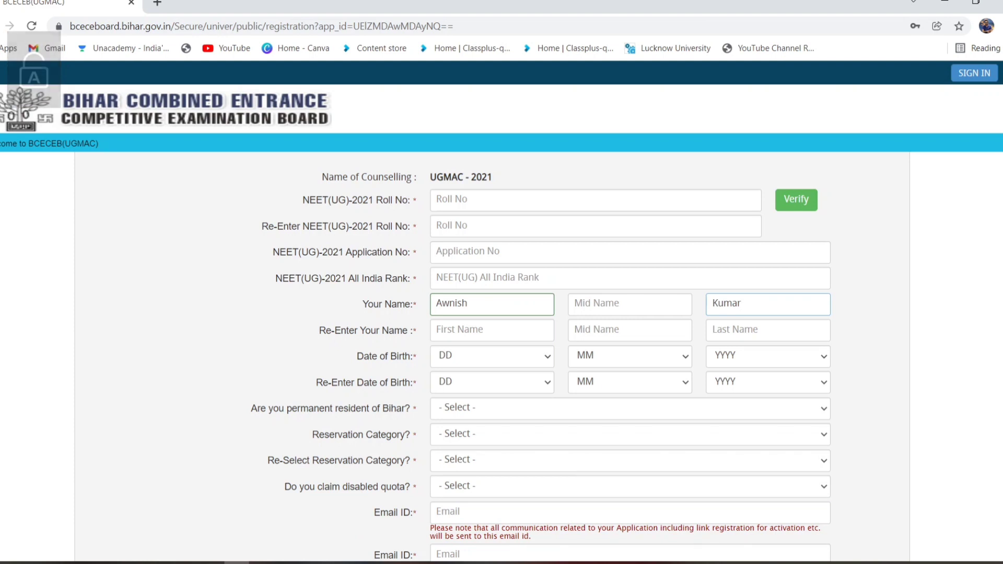
{"action": "key", "text": "shift+Tab"}
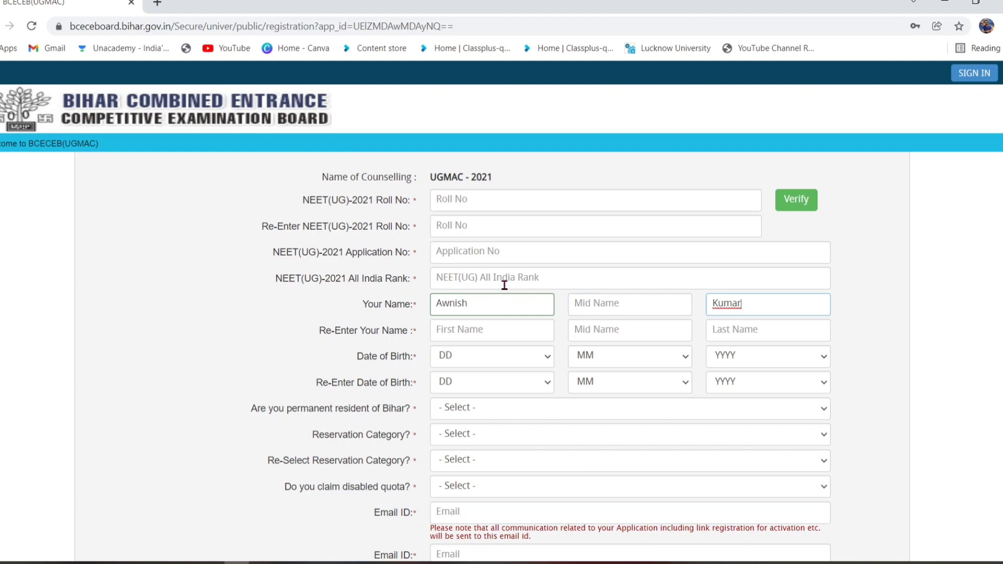
- Repeat the applicant's first and last name in the Re-Enter Your Name fields
{"action": "key", "text": "Tab"}
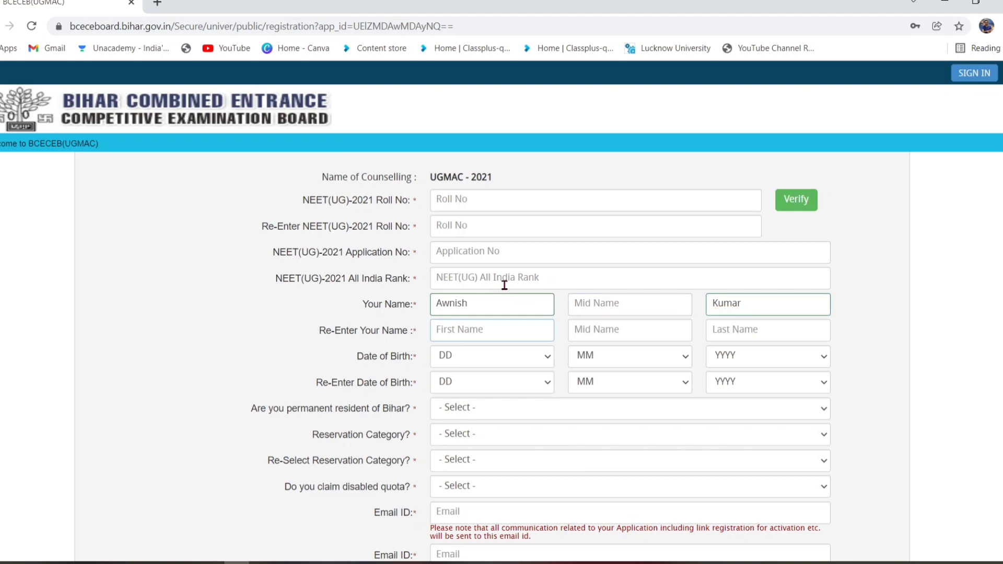
{"action": "key", "text": "Caps_Lock"}
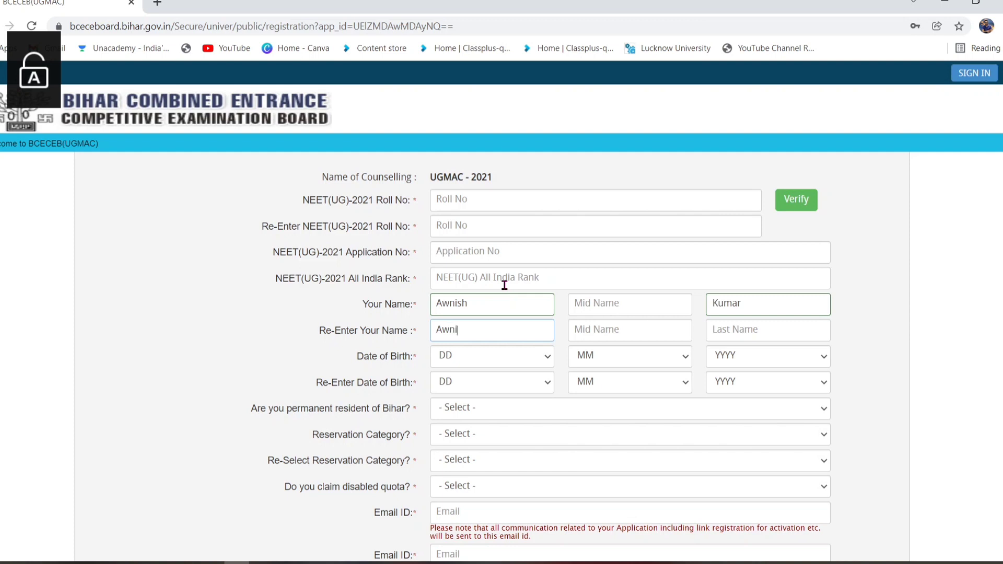
{"action": "key", "text": "Tab"}
{"action": "key", "text": "Tab"}
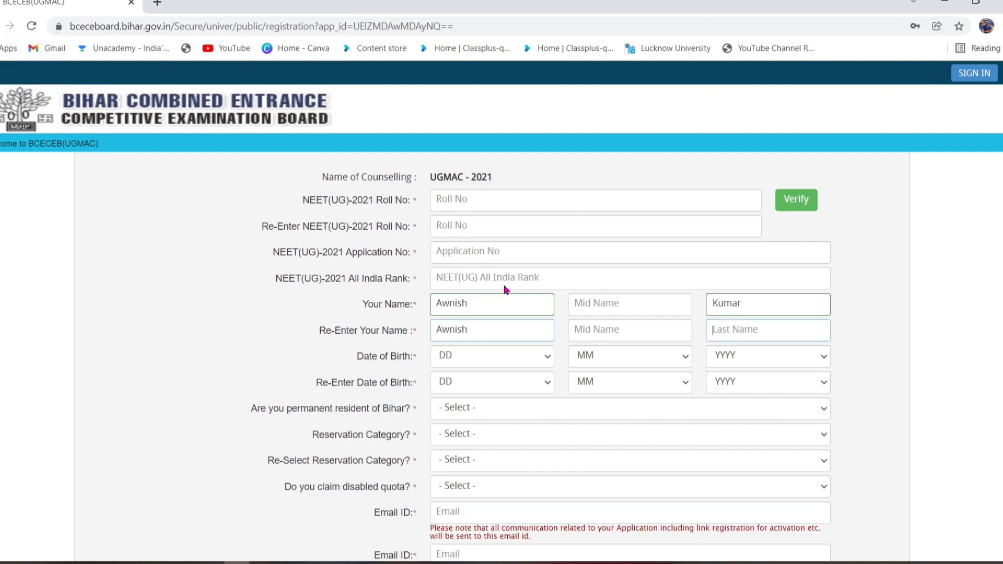
{"action": "key", "text": "Caps_Lock"}
{"action": "key", "text": "Caps_Lock"}
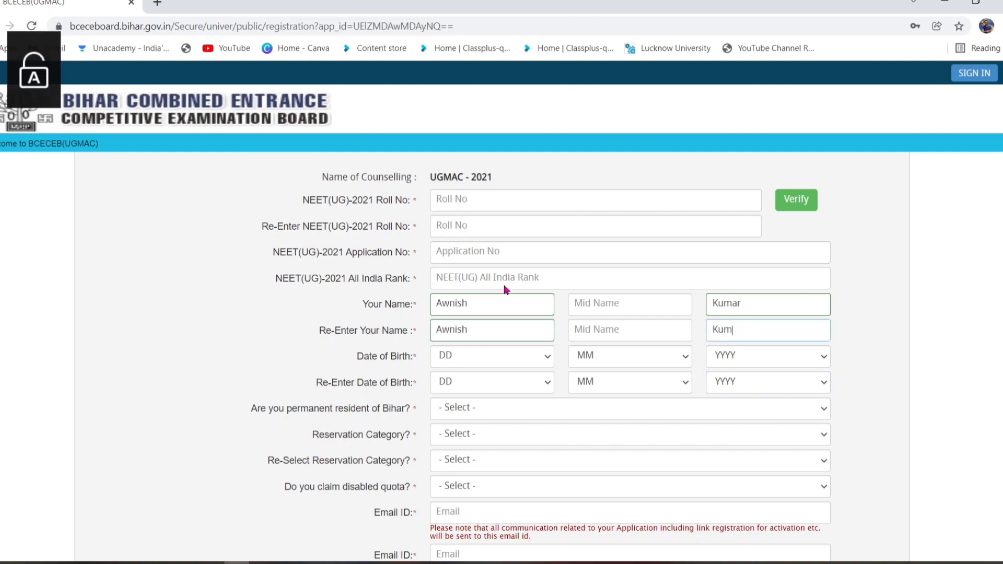
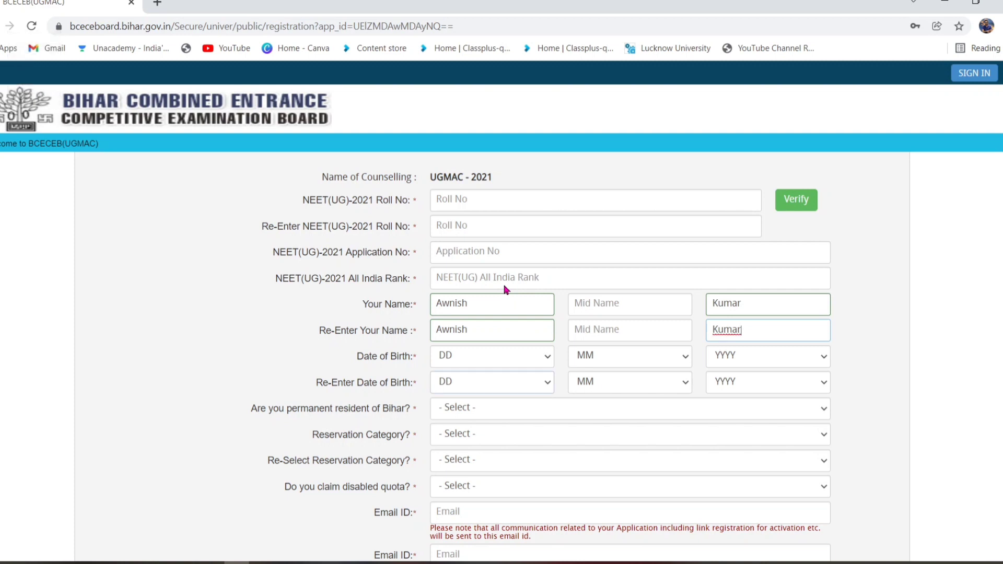
{"action": "key", "text": "Tab"}
{"action": "key", "text": "Tab"}
{"action": "key", "text": "Tab"}
{"action": "key", "text": "Tab"}
{"action": "key", "text": "Tab"}
{"action": "key", "text": "Tab"}
- Answer Yes to 'Are you permanent resident of Bihar?' on the registration form
{"action": "scroll", "coordinate": [506, 290], "scroll_direction": "down", "scroll_amount": 2}
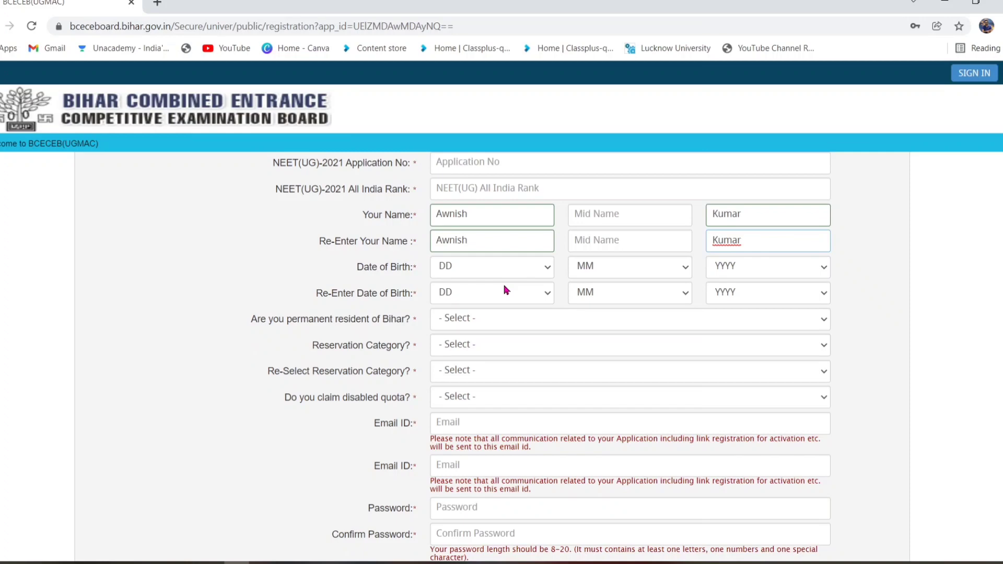
{"action": "key", "text": "alt+Down"}
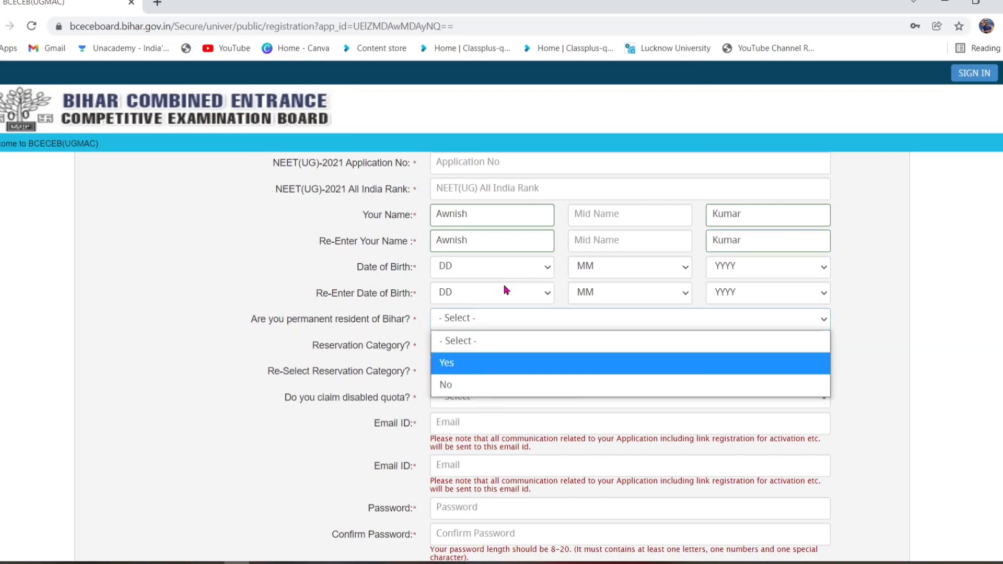
{"action": "left_click", "coordinate": [474, 363]}
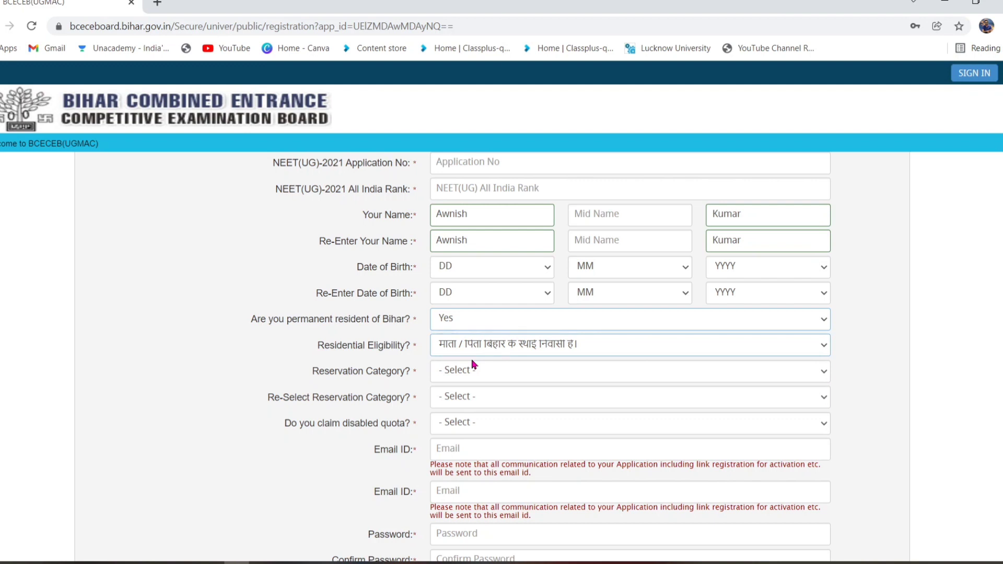
{"action": "key", "text": "Tab"}
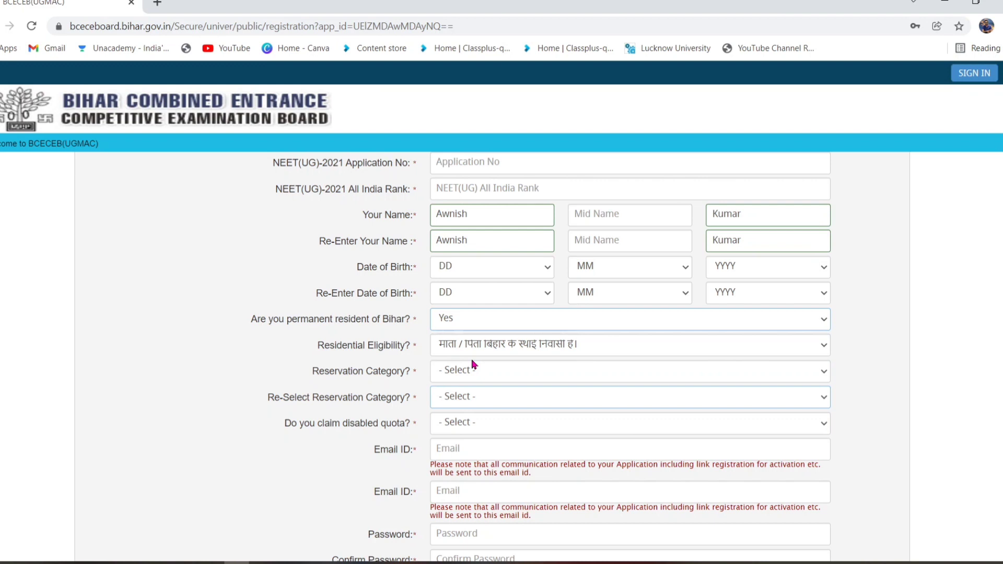
- Choose UR (UNRESERVED) as the reservation category
{"action": "left_click", "coordinate": [474, 364]}
{"action": "key", "text": "Down"}
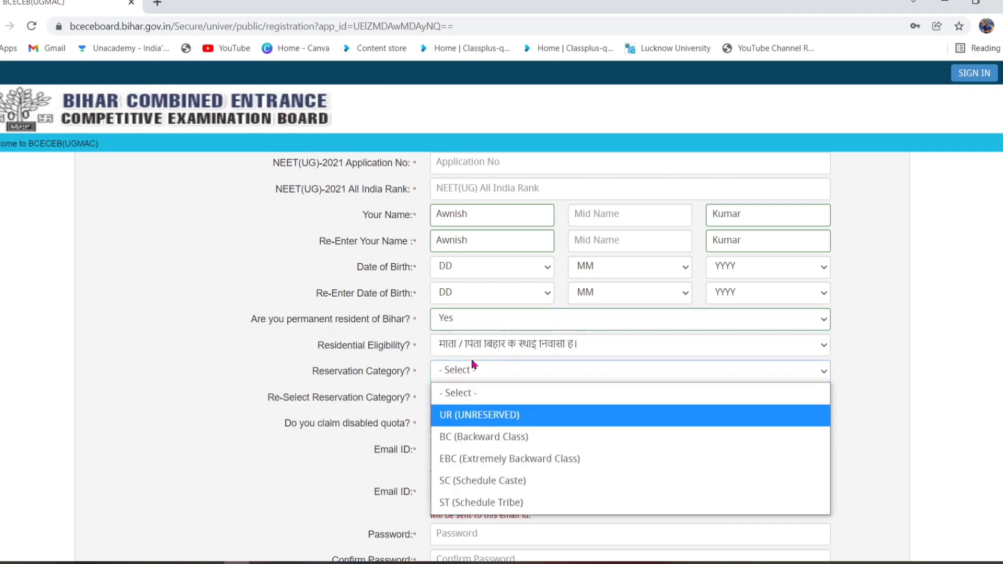
{"action": "key", "text": "Down"}
{"action": "key", "text": "Down"}
{"action": "key", "text": "Down"}
{"action": "key", "text": "Up"}
{"action": "key", "text": "Up"}
{"action": "key", "text": "Up"}
{"action": "key", "text": "Down"}
{"action": "key", "text": "Down"}
{"action": "key", "text": "Down"}
{"action": "key", "text": "Up"}
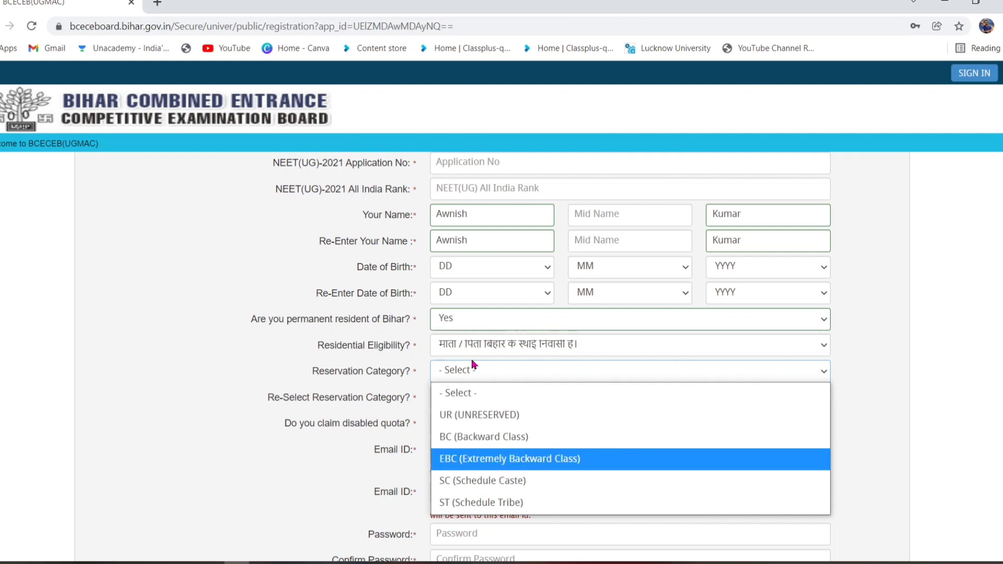
{"action": "key", "text": "Down"}
{"action": "key", "text": "Down"}
{"action": "key", "text": "Up"}
{"action": "key", "text": "Up"}
{"action": "key", "text": "Up"}
{"action": "key", "text": "Up"}
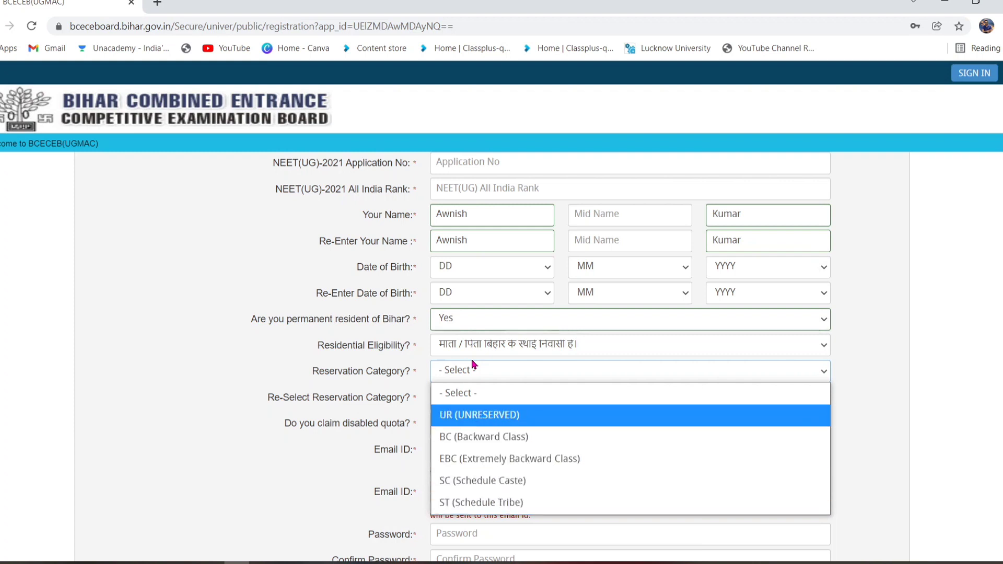
{"action": "key", "text": "Return"}
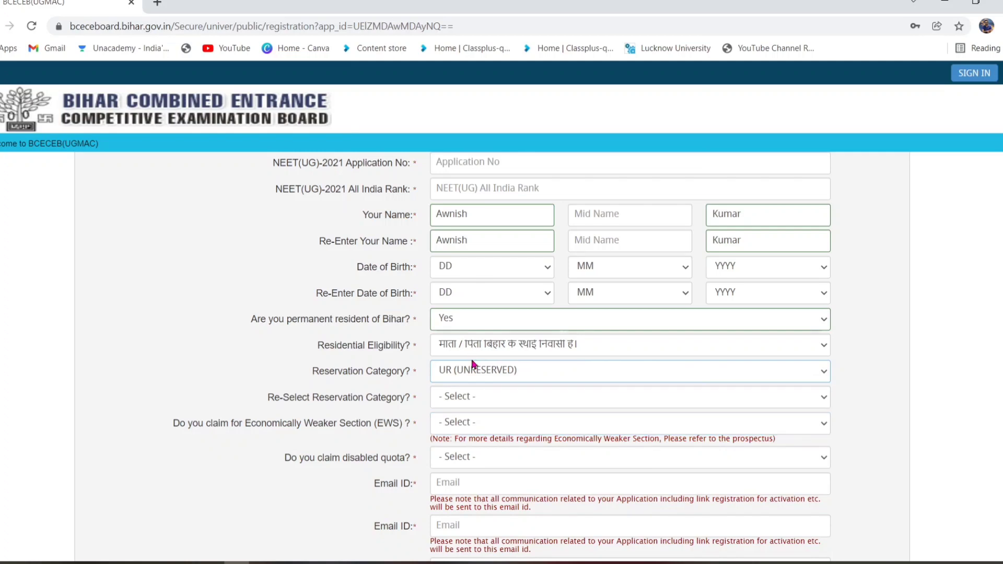
{"action": "left_click", "coordinate": [473, 364]}
{"action": "key", "text": "Down"}
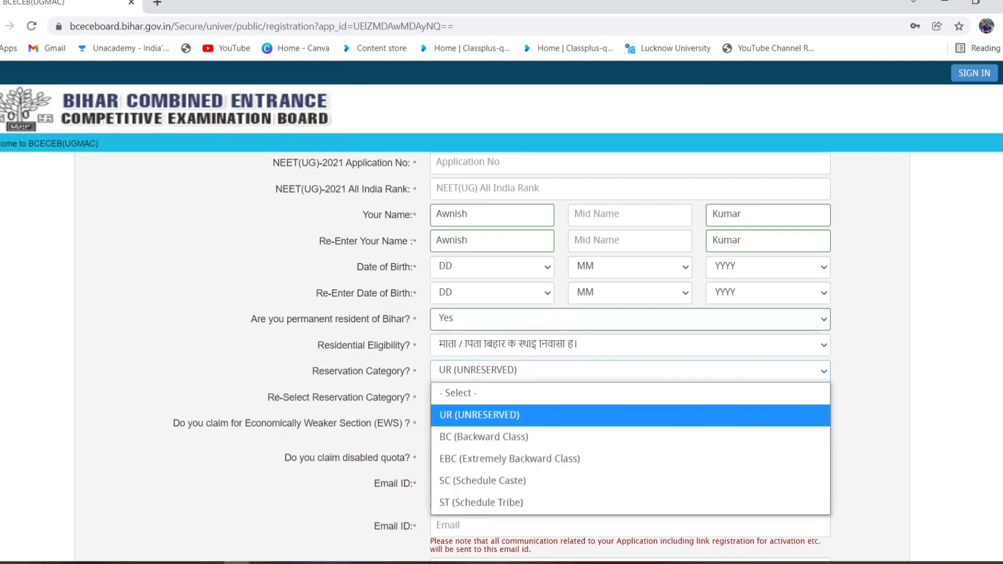
{"action": "key", "text": "Return"}
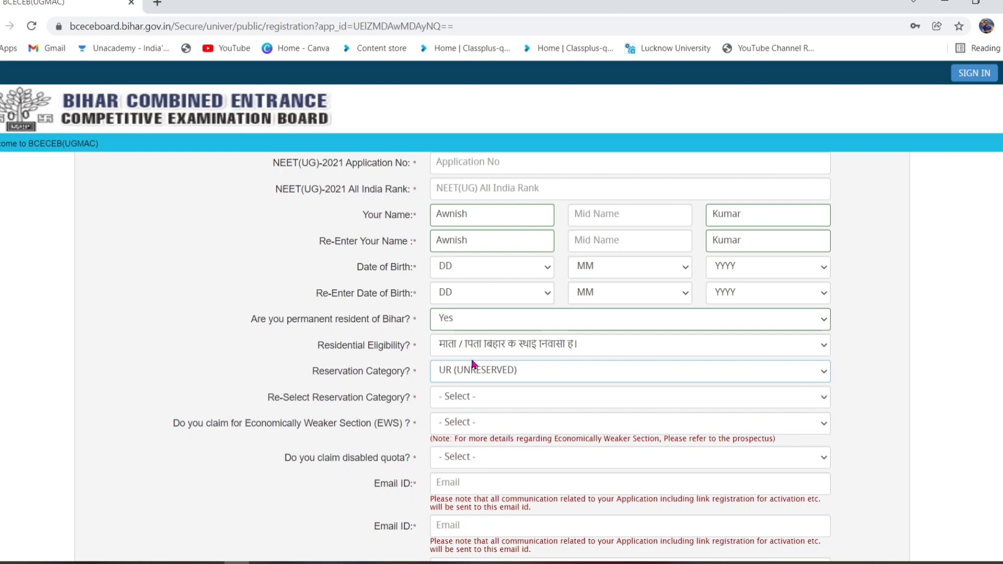
- Select UR (UNRESERVED) again in the re-select reservation category dropdown
{"action": "key", "text": "Tab"}
{"action": "key", "text": "alt+Down"}
{"action": "key", "text": "Down"}
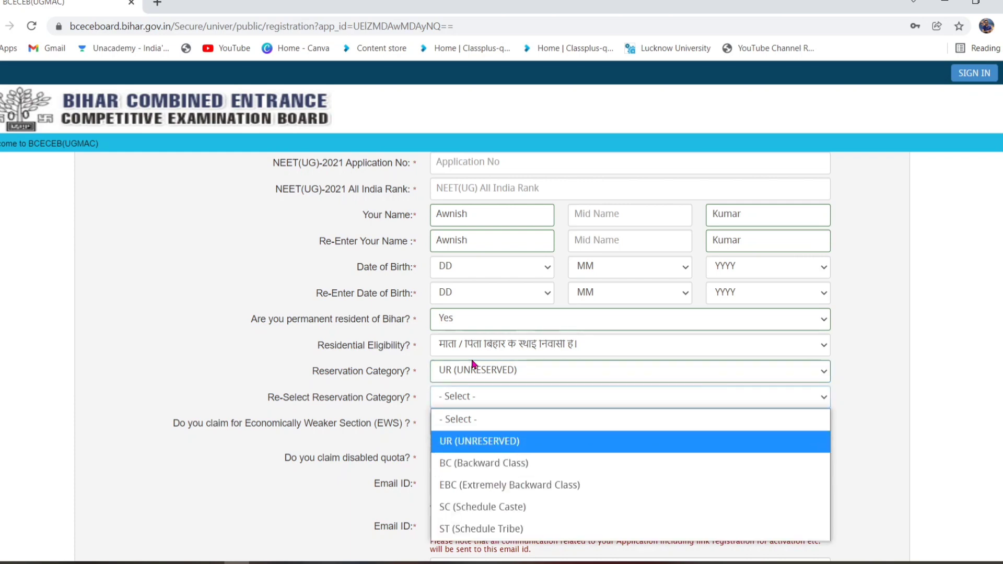
{"action": "key", "text": "Return"}
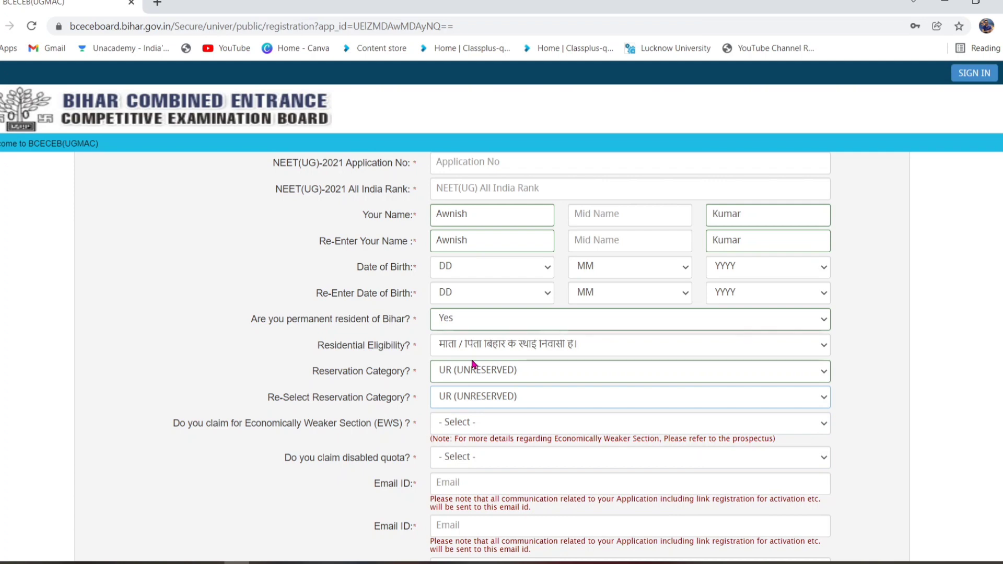
- Claim EWS by answering Yes in the EWS dropdown
{"action": "key", "text": "Tab"}
{"action": "key", "text": "alt+Down"}
{"action": "key", "text": "Down"}
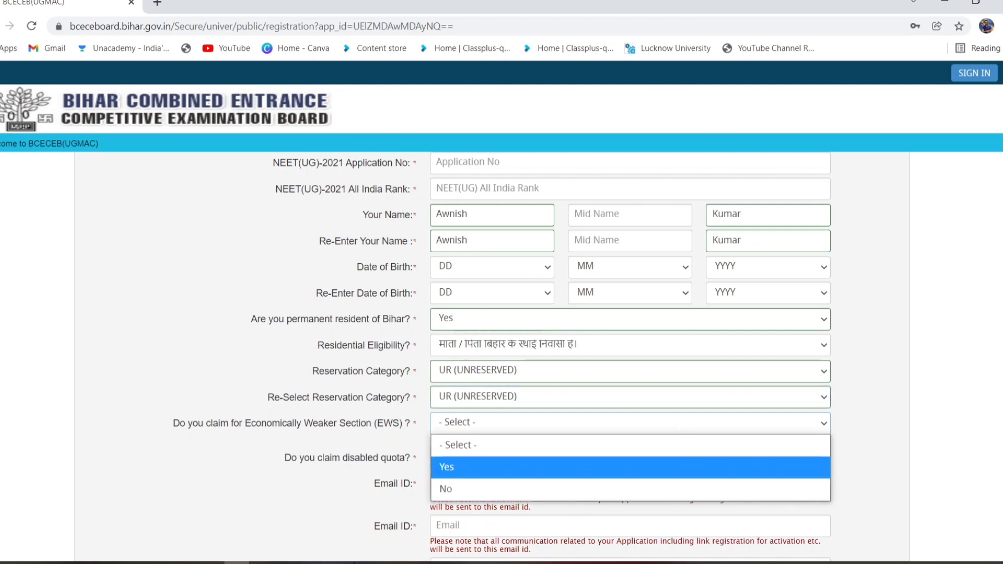
{"action": "key", "text": "Return"}
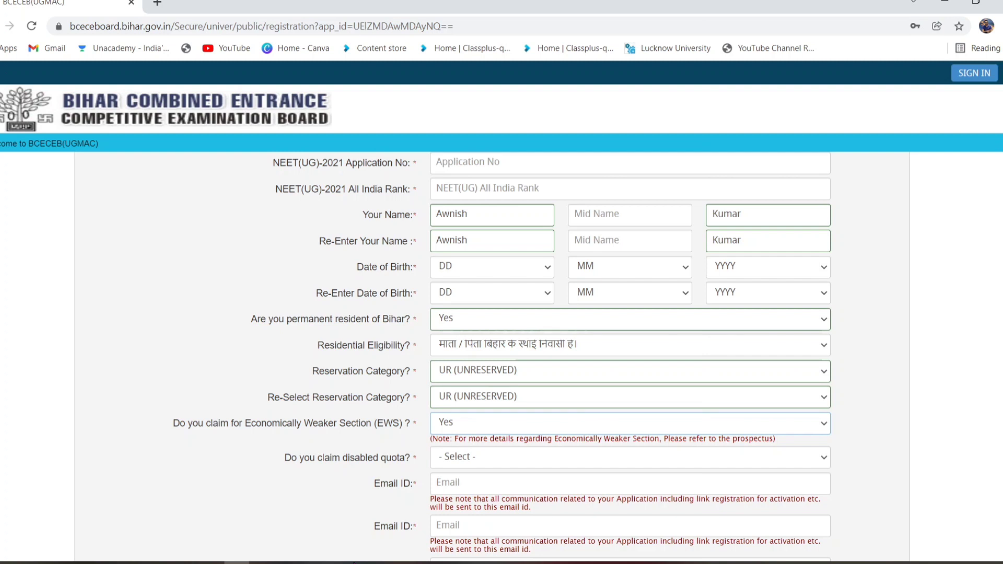
{"action": "key", "text": "alt+Down"}
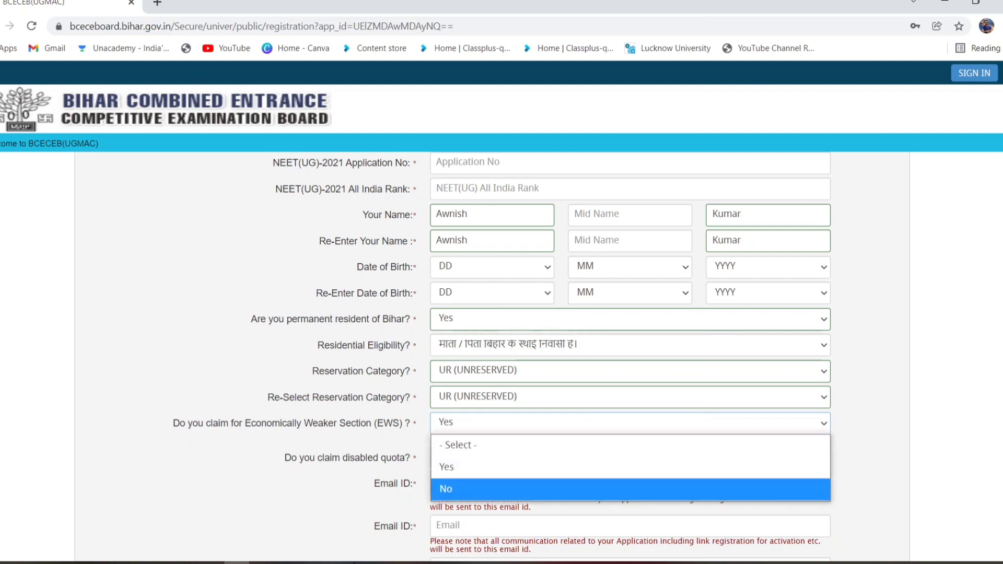
{"action": "left_click", "coordinate": [497, 492]}
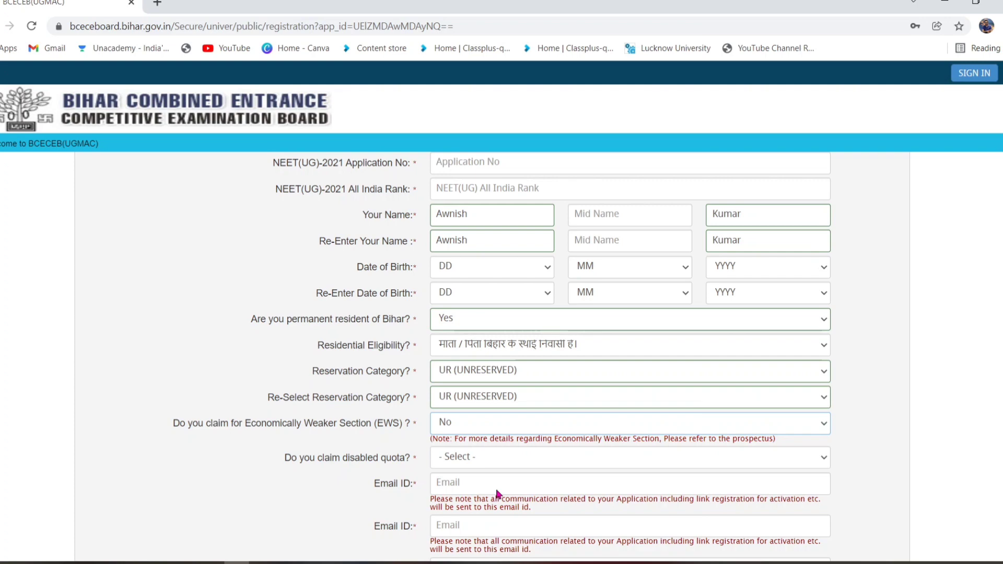
{"action": "key", "text": "alt+Down"}
{"action": "key", "text": "Up"}
{"action": "key", "text": "Return"}
{"action": "scroll", "coordinate": [498, 494], "scroll_direction": "down", "scroll_amount": 2}
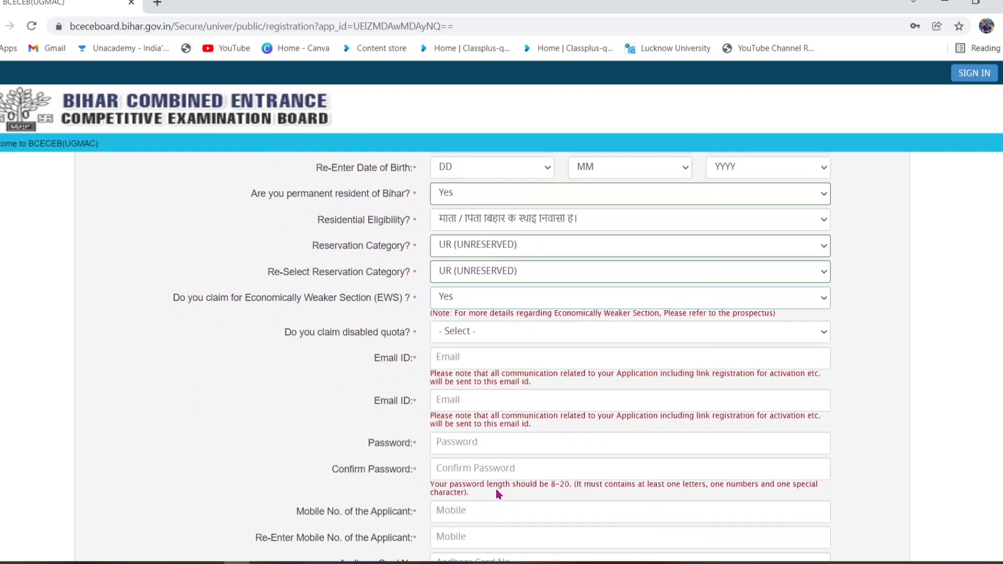
- Answer No to the disabled quota question
{"action": "key", "text": "Tab"}
{"action": "key", "text": "alt+Down"}
{"action": "key", "text": "Down"}
{"action": "key", "text": "Down"}
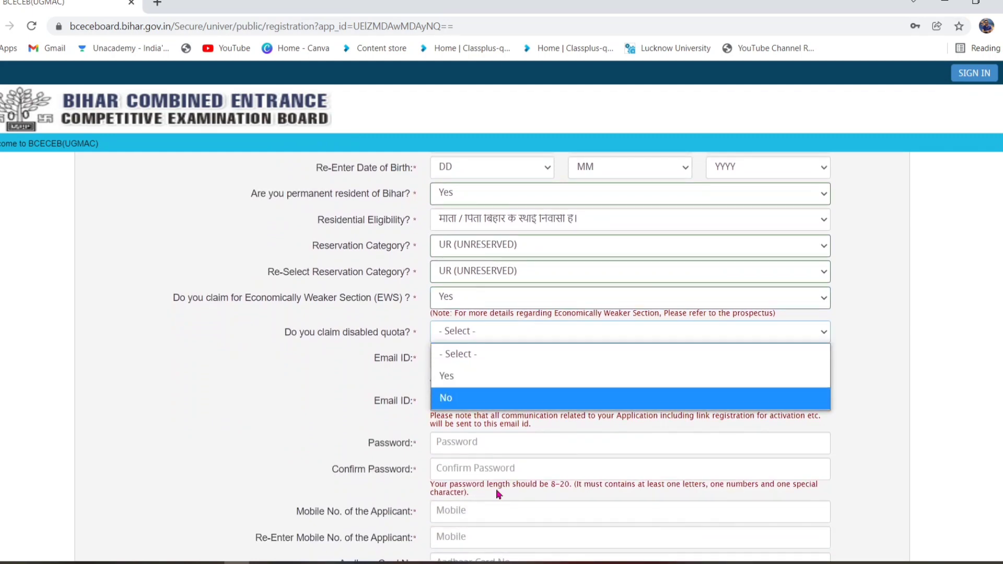
{"action": "key", "text": "Return"}
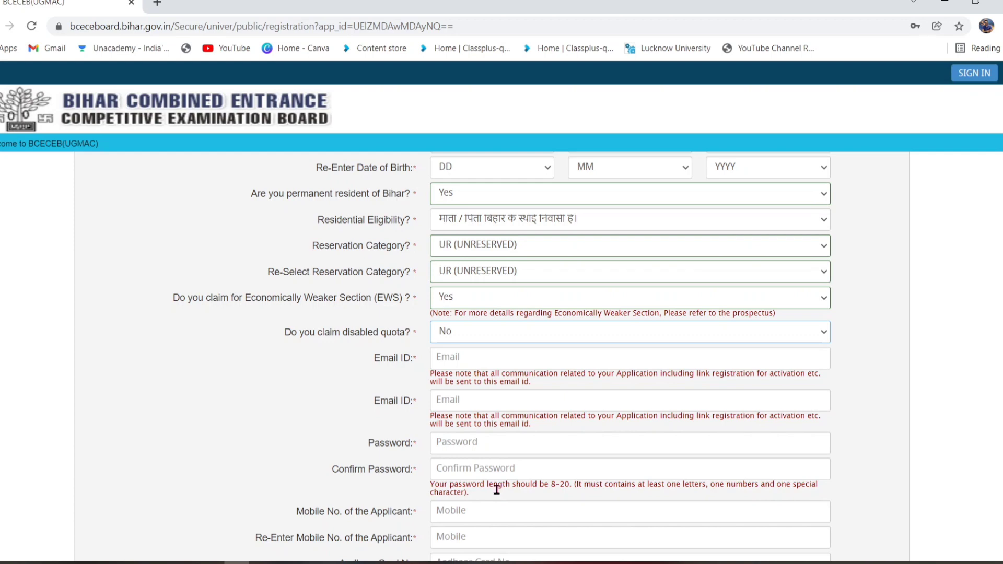
{"action": "key", "text": "Tab"}
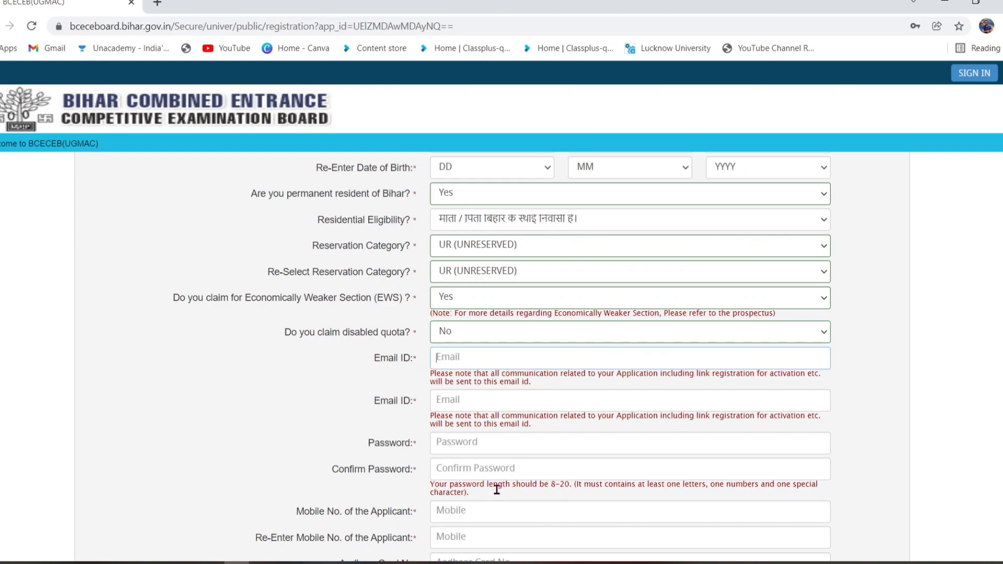
- Choose 'What is your favorite movie?' in the Security Question dropdown
{"action": "scroll", "coordinate": [497, 490], "scroll_direction": "down", "scroll_amount": 1}
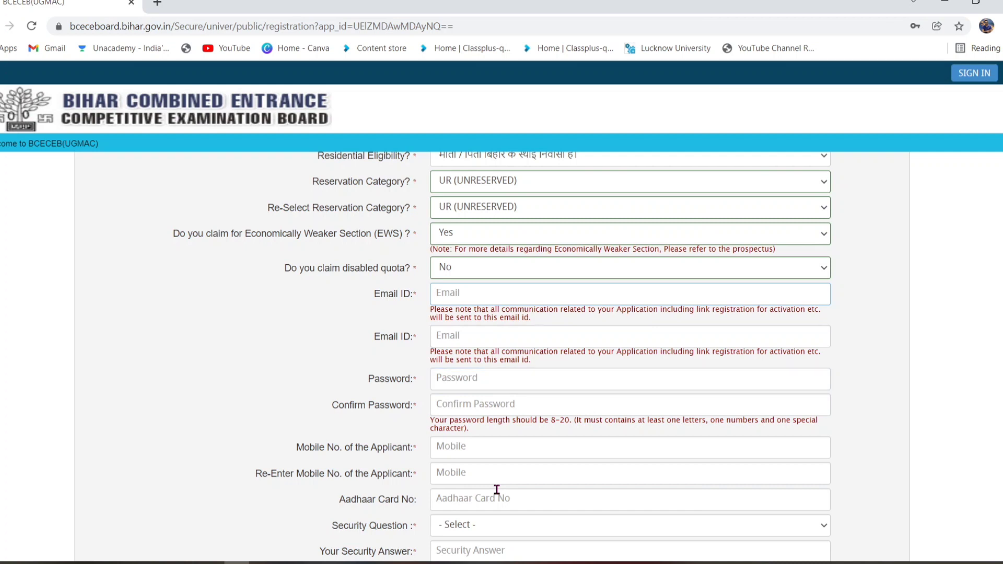
{"action": "scroll", "coordinate": [497, 490], "scroll_direction": "down", "scroll_amount": 2}
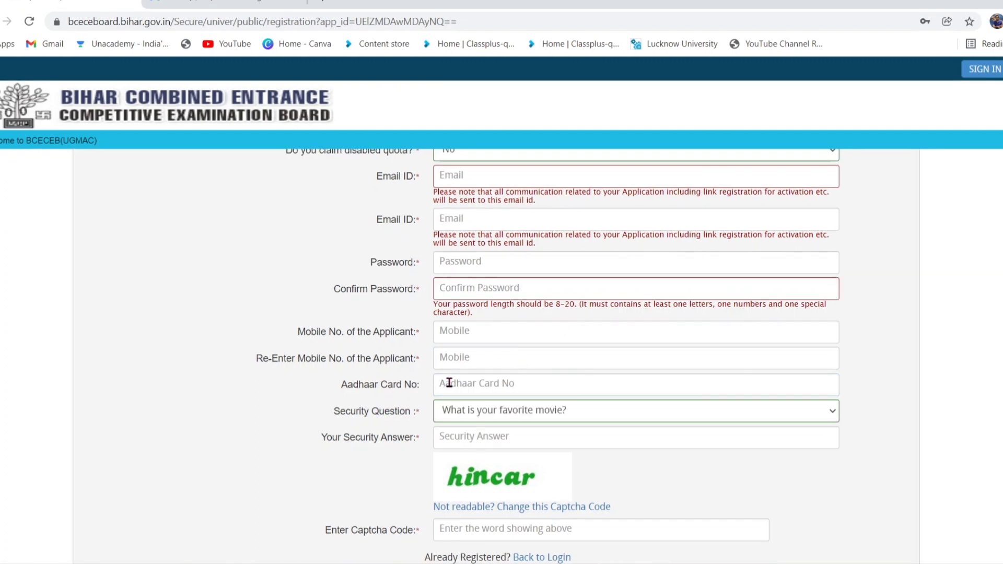
{"action": "left_click", "coordinate": [450, 383]}
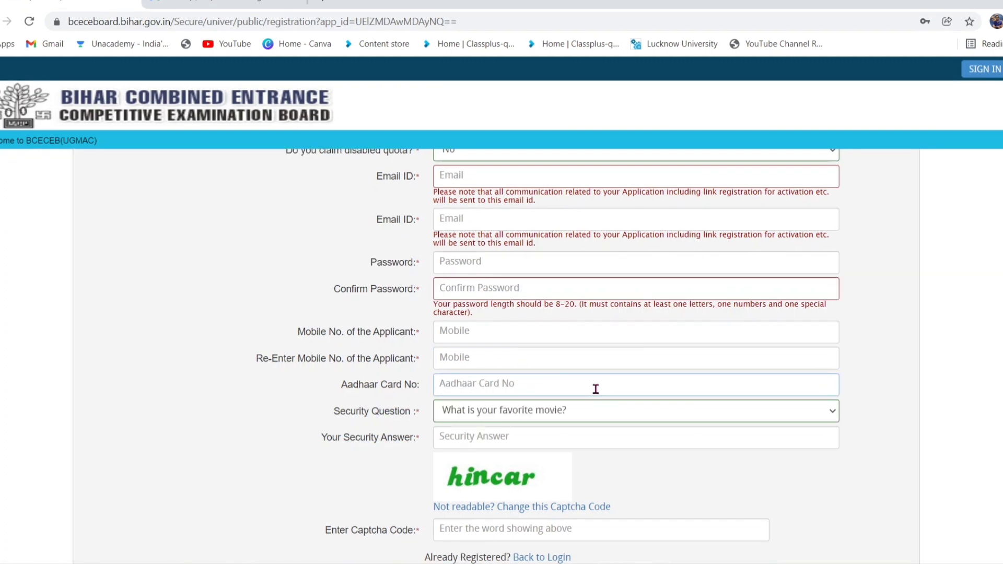
{"action": "left_click", "coordinate": [505, 411]}
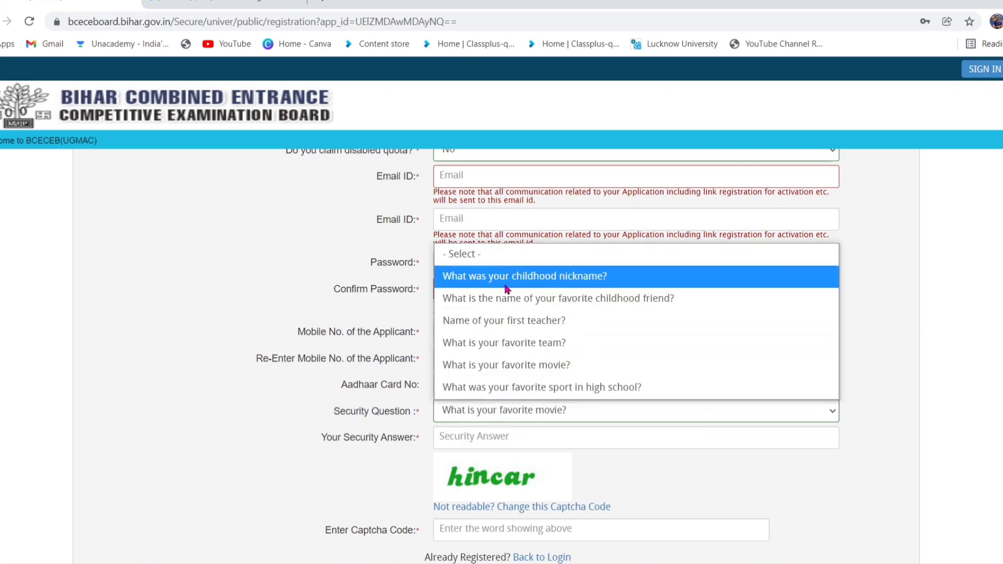
{"action": "left_click", "coordinate": [506, 365]}
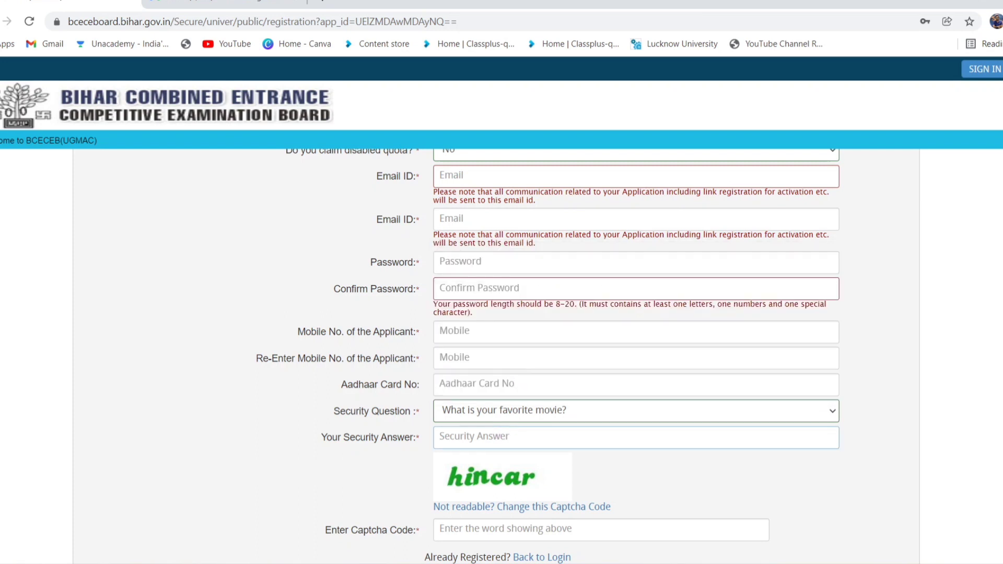
{"action": "left_click", "coordinate": [502, 437]}
- Enter the security answer in capitals and type captcha code 'hincar'
{"action": "key", "text": "Caps_Lock"}
{"action": "type", "text": "XYZ"}
{"action": "scroll", "coordinate": [498, 395], "scroll_direction": "down", "scroll_amount": 2}
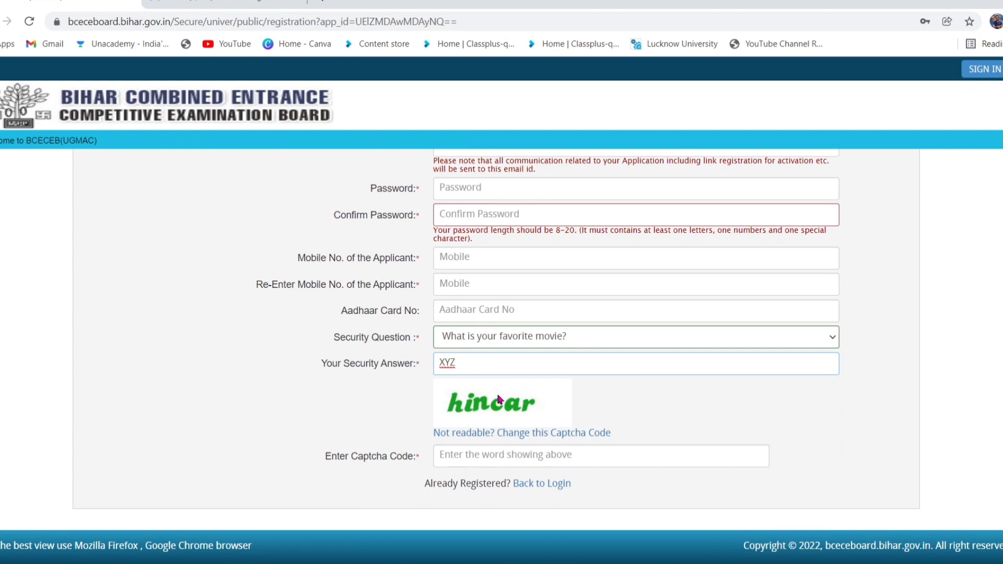
{"action": "key", "text": "Tab"}
{"action": "key", "text": "Tab"}
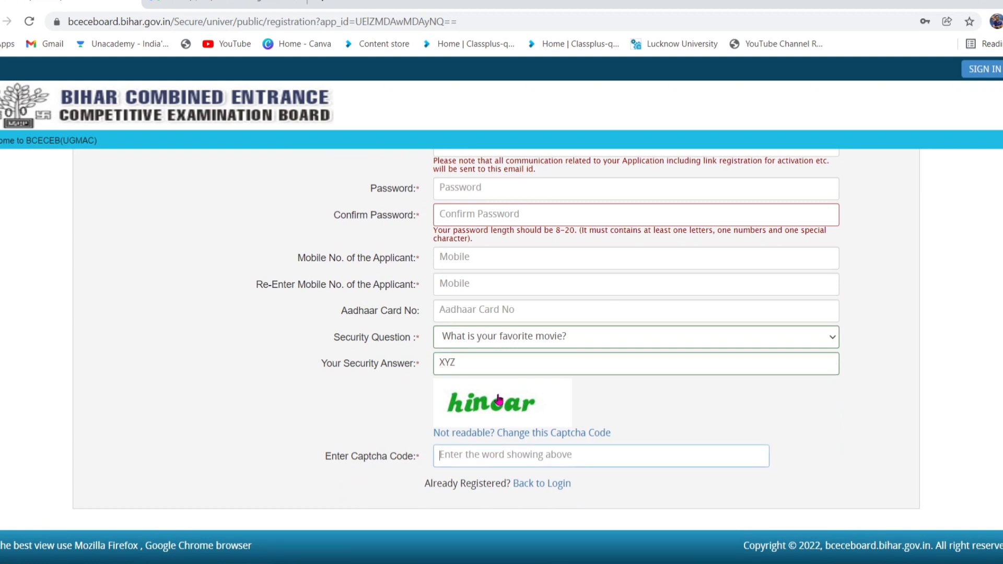
{"action": "key", "text": "Caps_Lock"}
{"action": "type", "text": "h"}
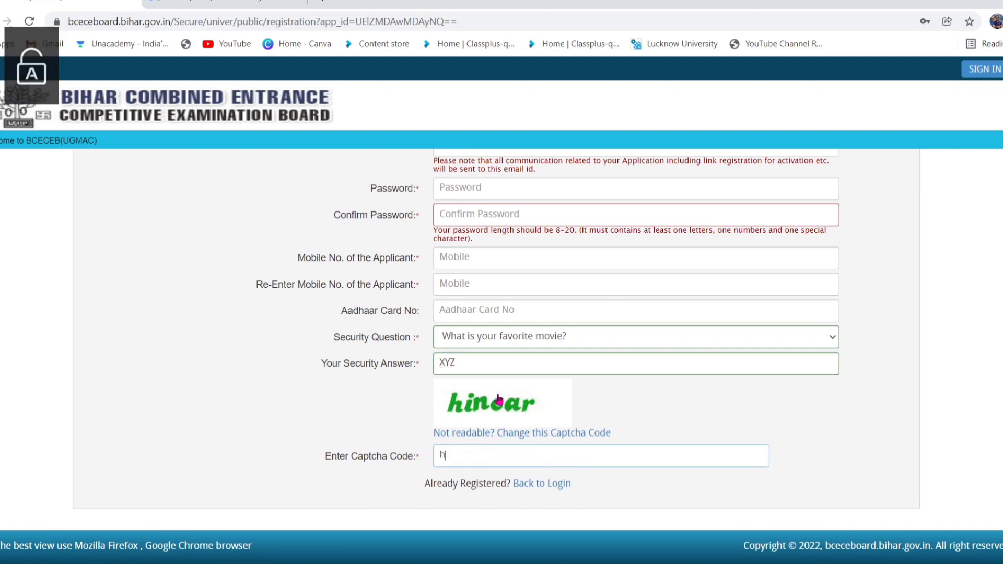
{"action": "type", "text": "in"}
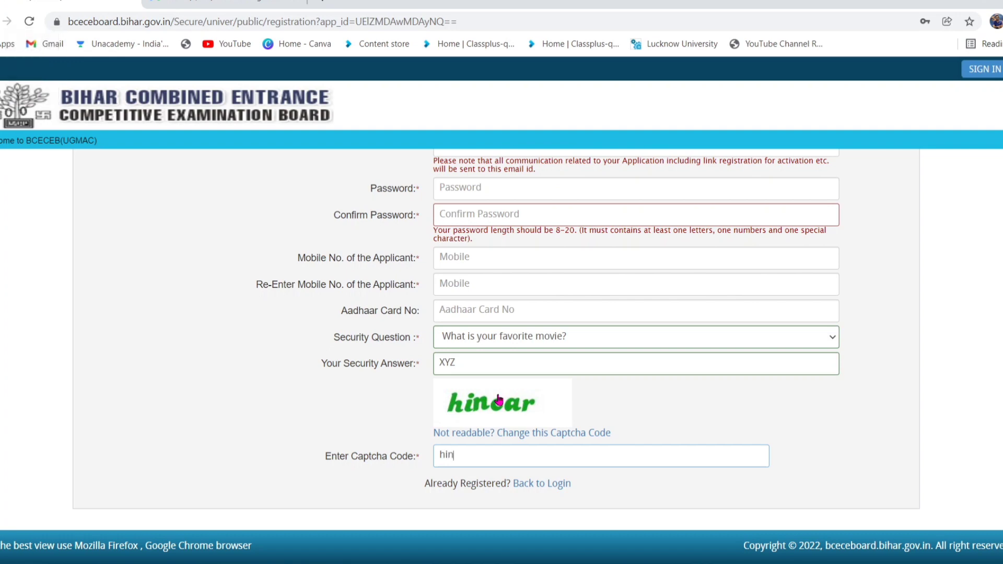
{"action": "type", "text": "car"}
{"action": "scroll", "coordinate": [502, 339], "scroll_direction": "up", "scroll_amount": 10}
{"action": "scroll", "coordinate": [502, 340], "scroll_direction": "down", "scroll_amount": 10}
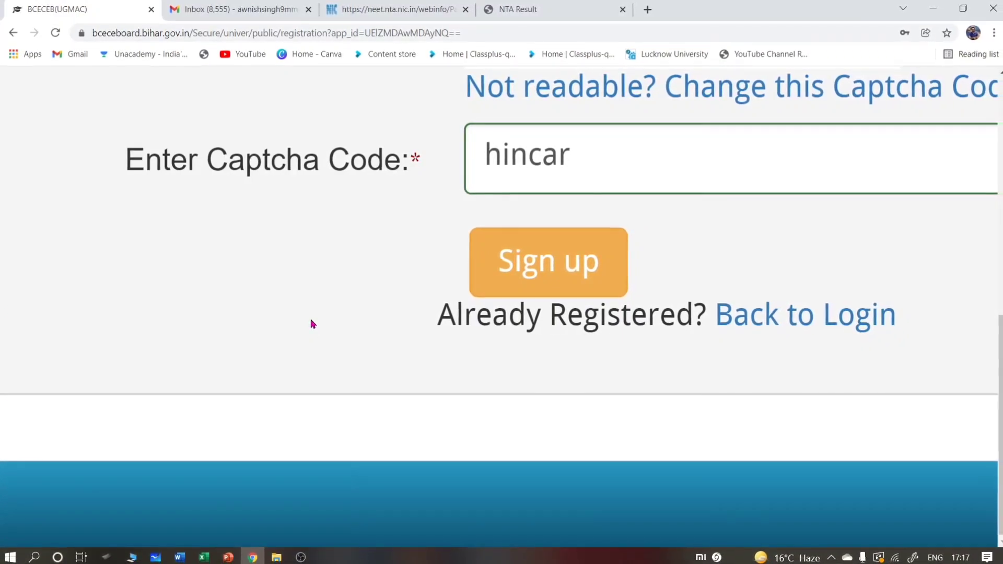
- Submit the registration, view the activation page, then return to the Quick Tips login page
{"action": "left_click", "coordinate": [549, 283]}
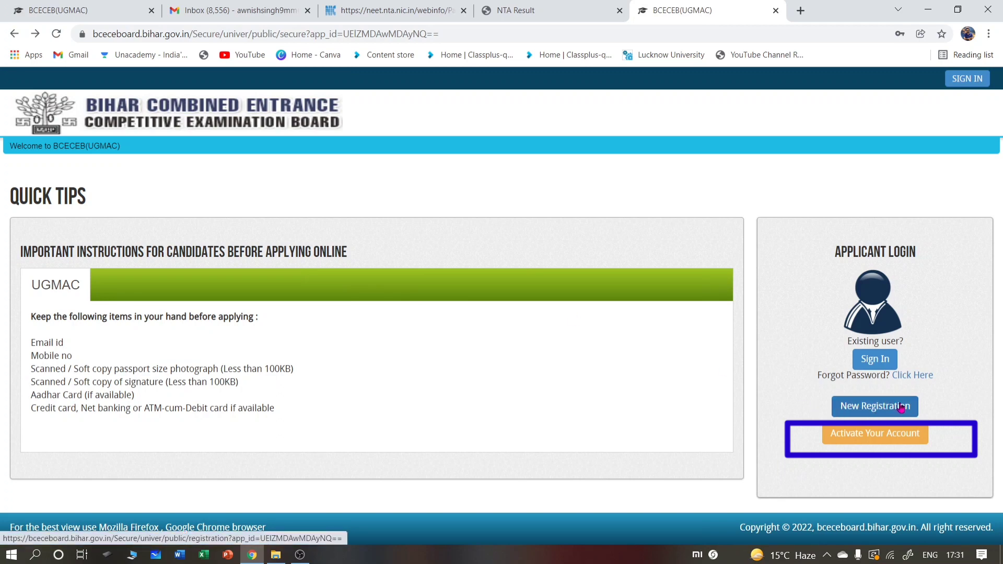
{"action": "left_click", "coordinate": [880, 436]}
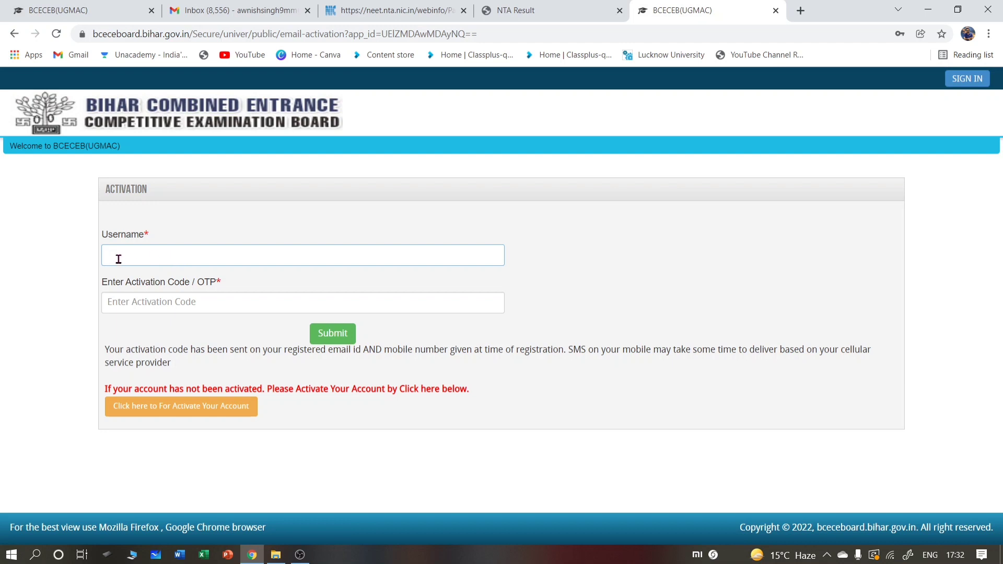
{"action": "left_click", "coordinate": [171, 303]}
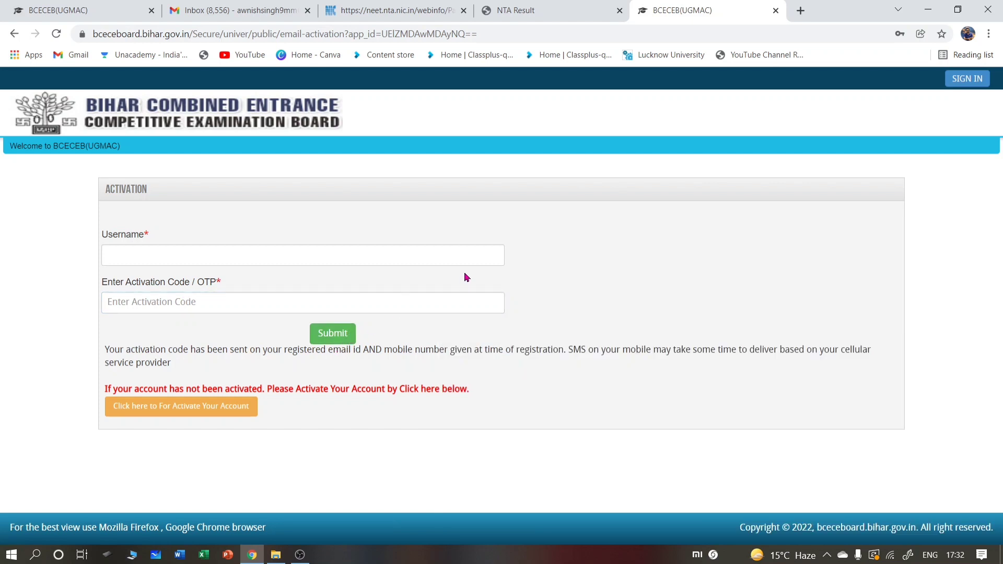
{"action": "left_click", "coordinate": [15, 34]}
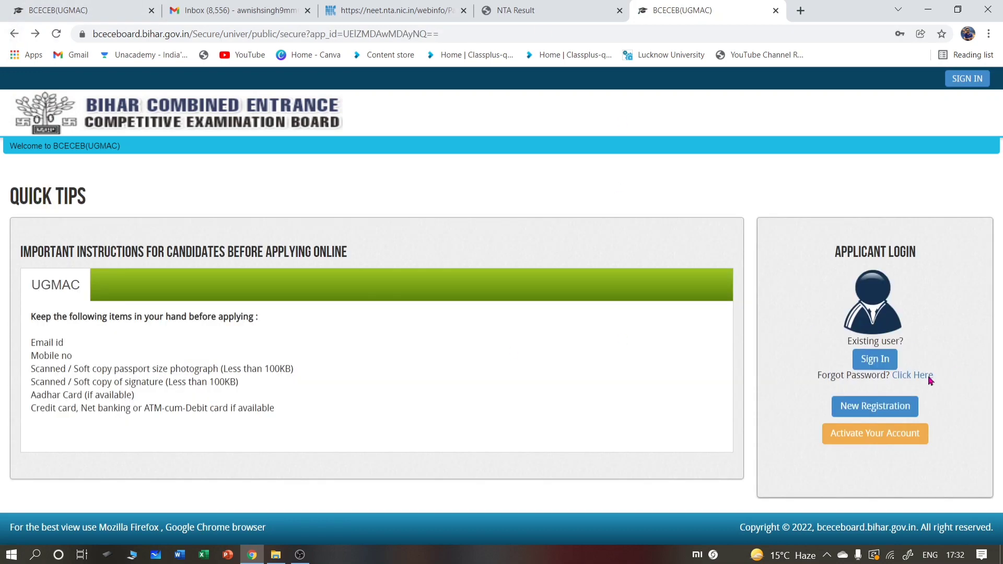
- Sign in as the applicant and reach the Application Detail form, leaving Mark of identification blank
{"action": "left_click", "coordinate": [876, 359]}
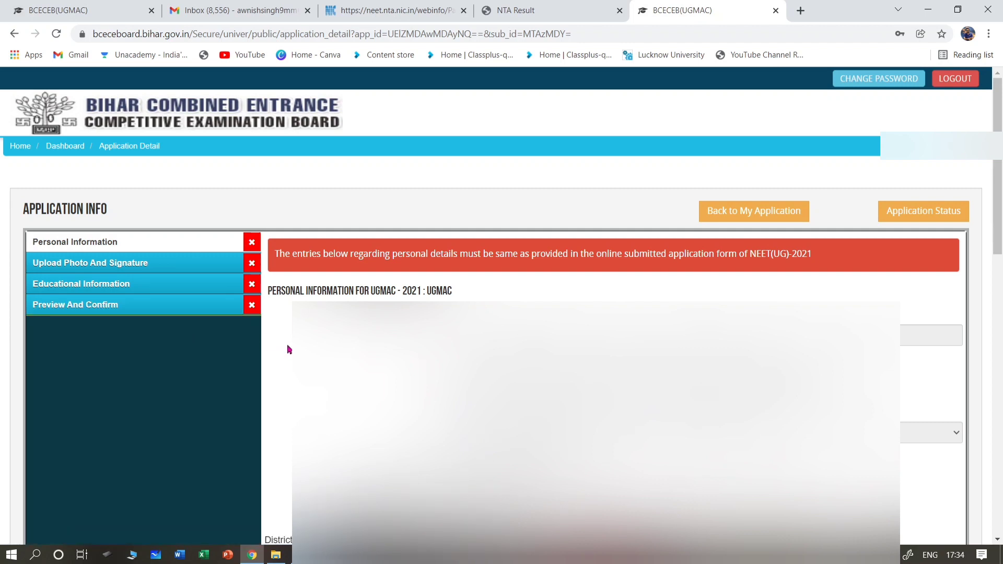
{"action": "scroll", "coordinate": [720, 173], "scroll_direction": "down", "scroll_amount": 6}
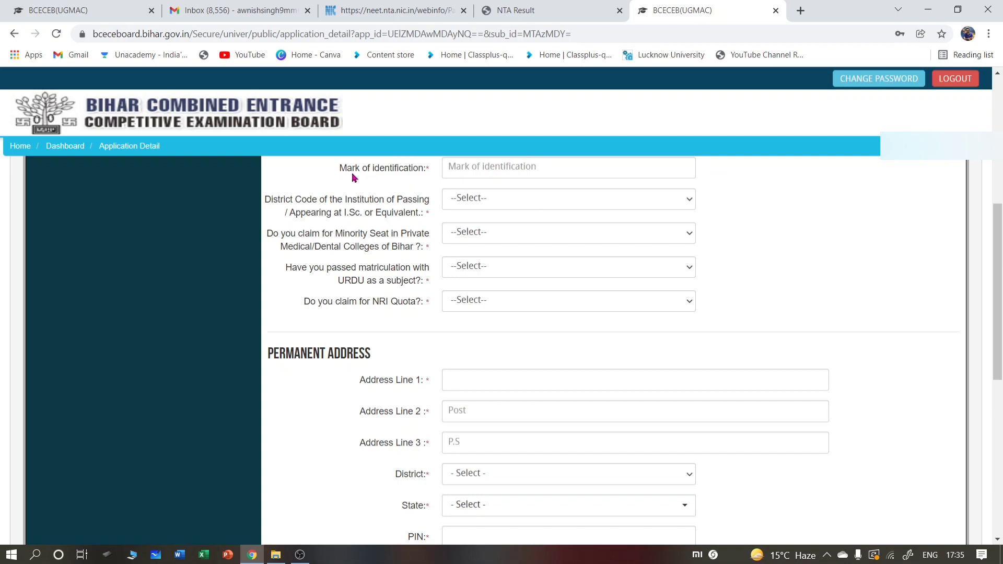
{"action": "left_click", "coordinate": [518, 166]}
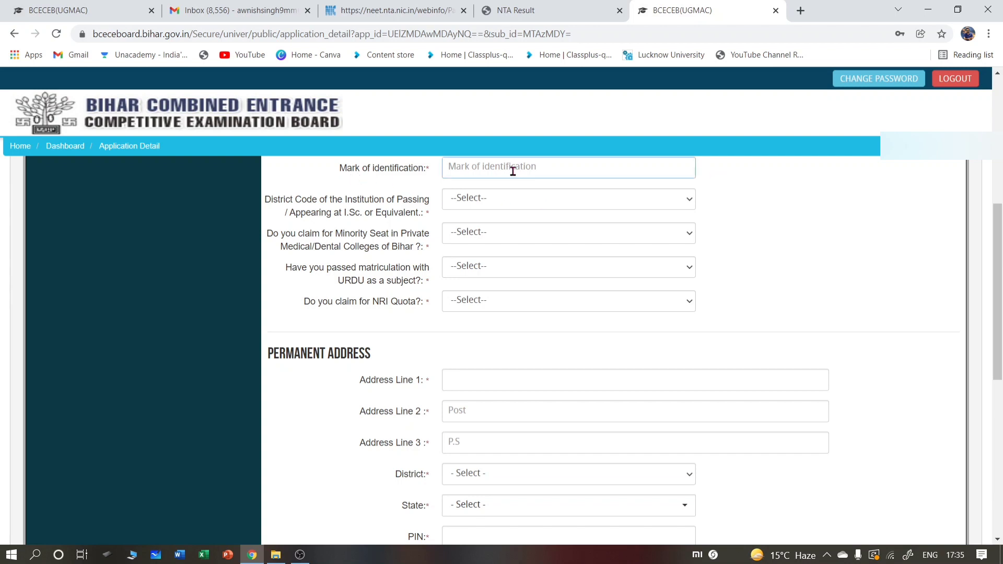
{"action": "left_click", "coordinate": [756, 180]}
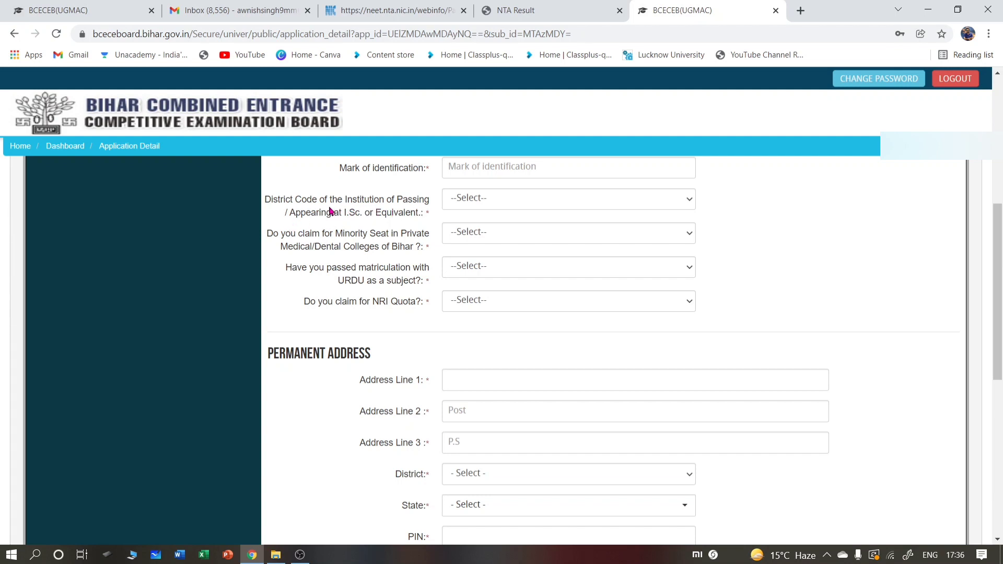
- Set the institution District Code to PATNA
{"action": "left_click", "coordinate": [491, 199]}
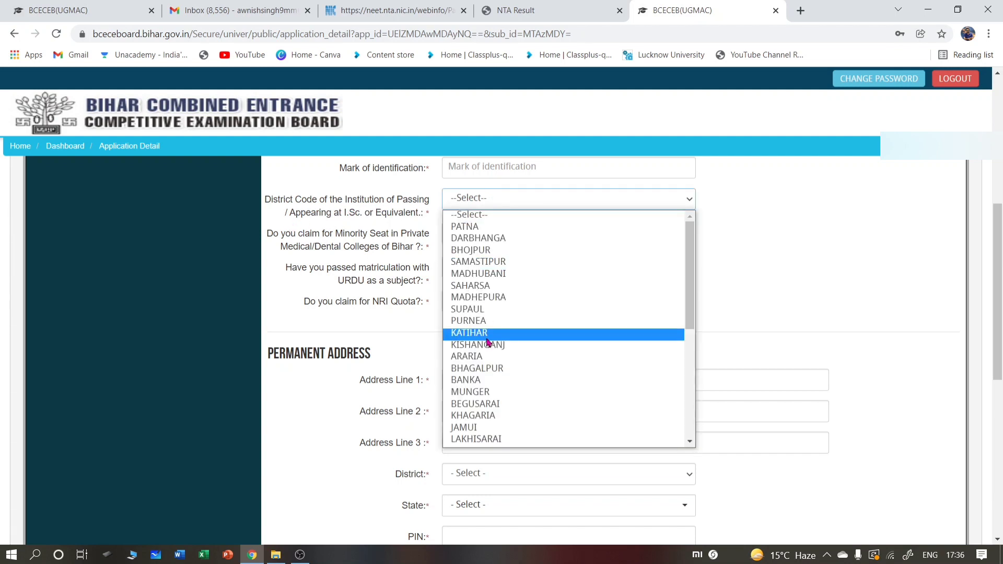
{"action": "scroll", "coordinate": [489, 313], "scroll_direction": "down", "scroll_amount": 4}
{"action": "scroll", "coordinate": [485, 345], "scroll_direction": "up", "scroll_amount": 4}
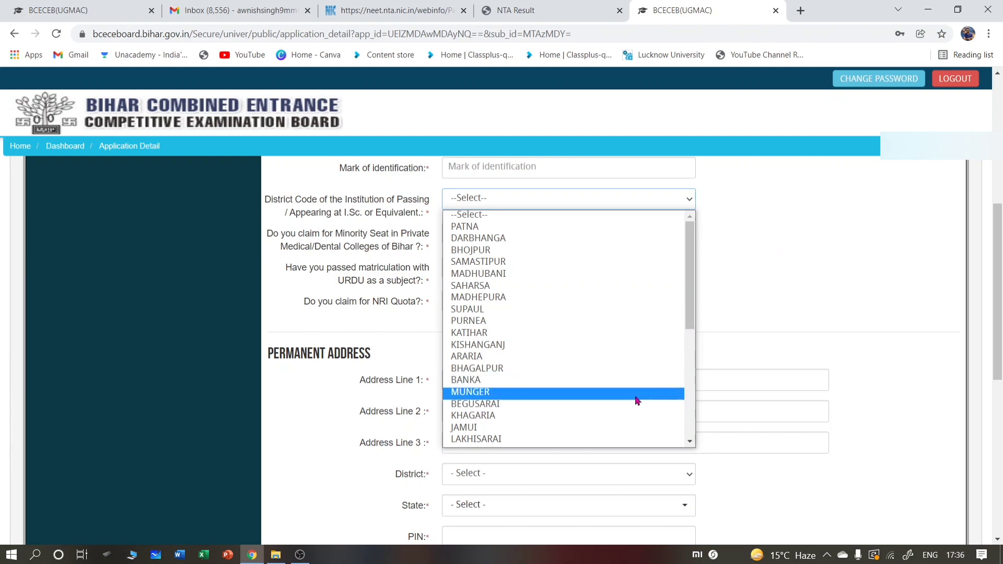
{"action": "scroll", "coordinate": [637, 401], "scroll_direction": "down", "scroll_amount": 5}
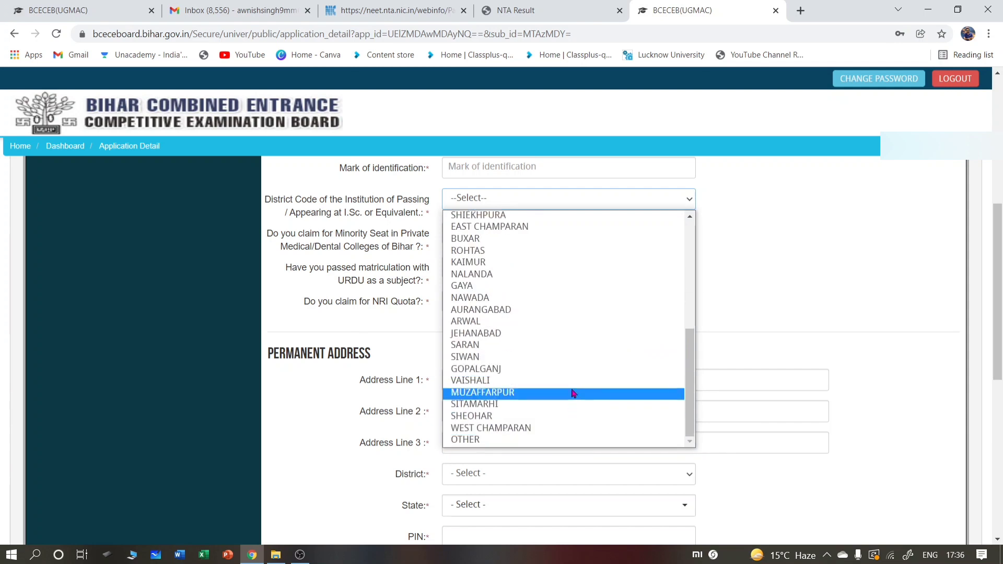
{"action": "scroll", "coordinate": [593, 351], "scroll_direction": "up", "scroll_amount": 5}
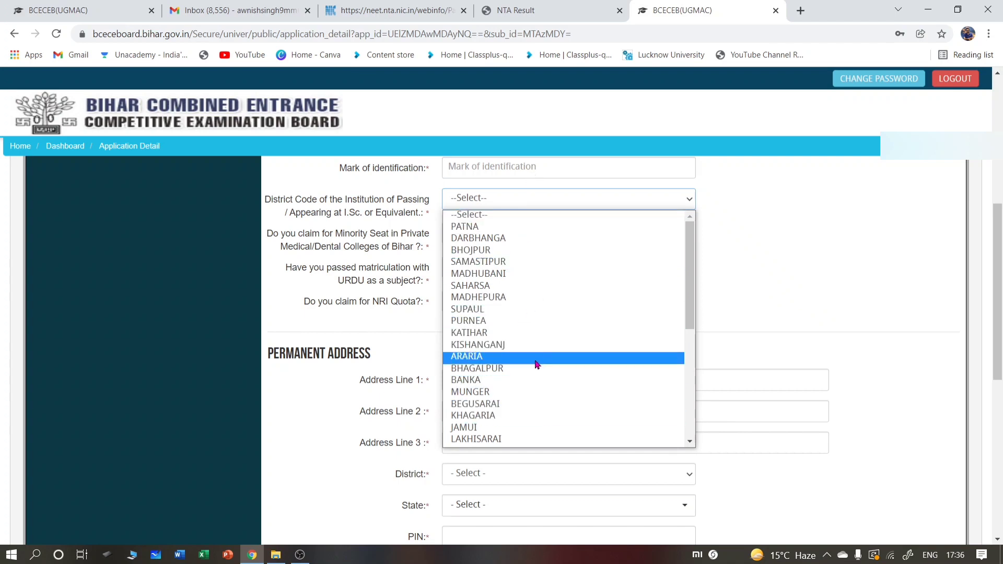
{"action": "scroll", "coordinate": [534, 345], "scroll_direction": "down", "scroll_amount": 1}
{"action": "scroll", "coordinate": [535, 342], "scroll_direction": "up", "scroll_amount": 1}
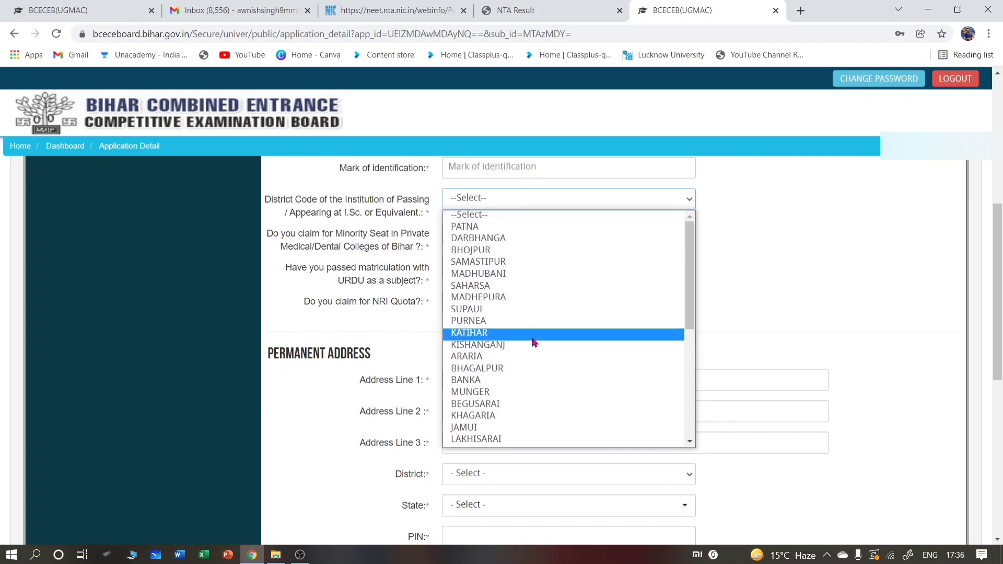
{"action": "left_click", "coordinate": [515, 233]}
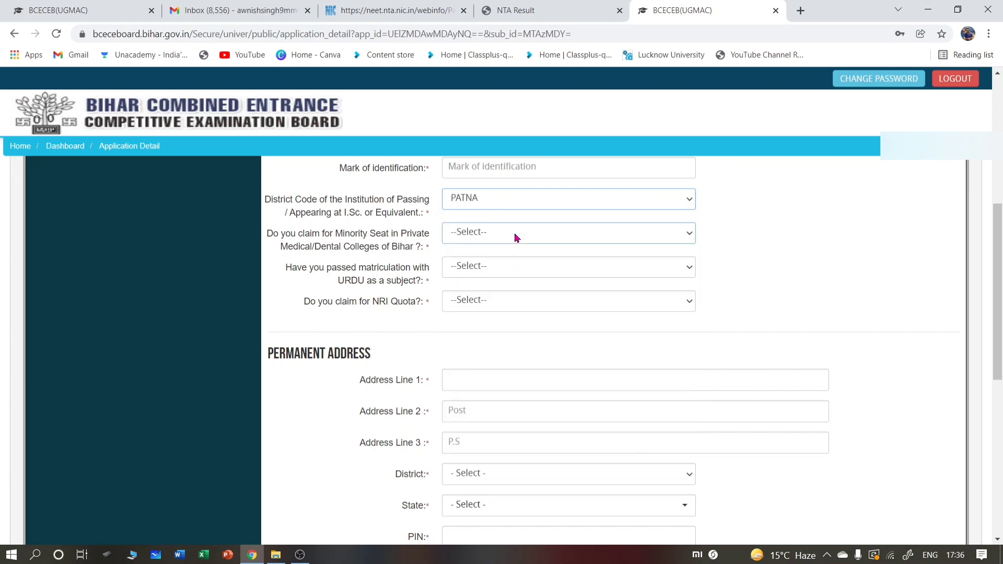
{"action": "left_click", "coordinate": [532, 203]}
{"action": "scroll", "coordinate": [526, 342], "scroll_direction": "down", "scroll_amount": 5}
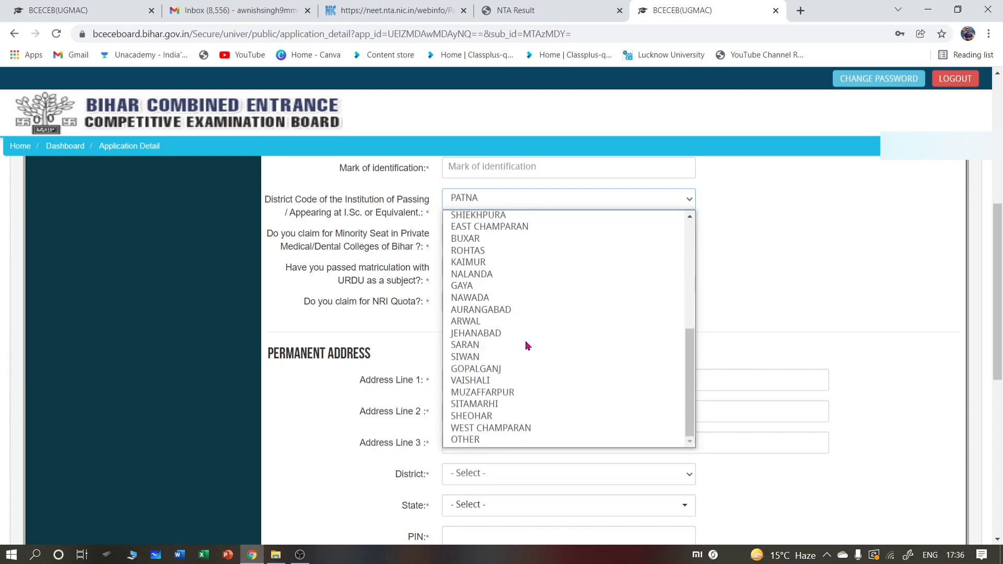
{"action": "left_click", "coordinate": [491, 440]}
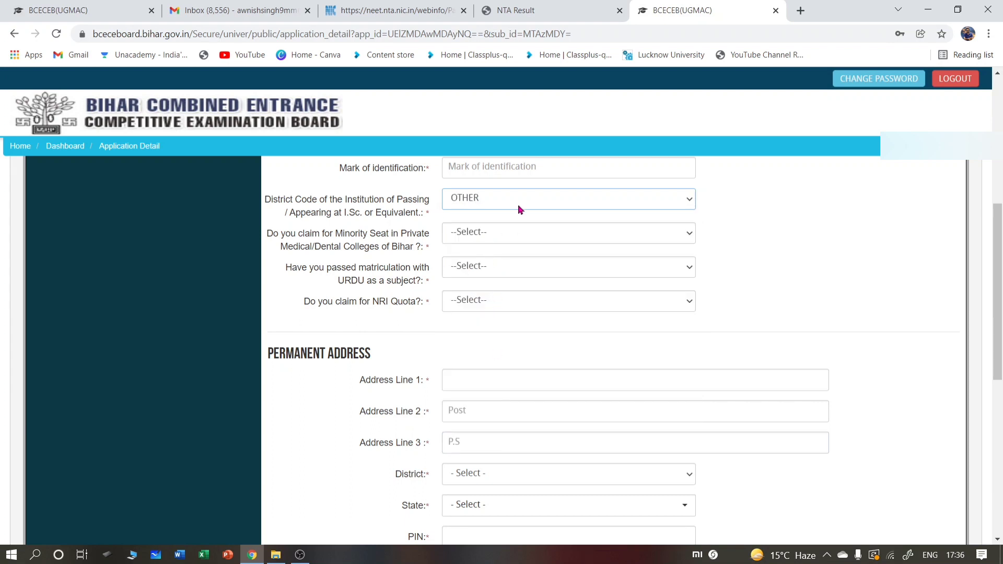
{"action": "left_click", "coordinate": [566, 204]}
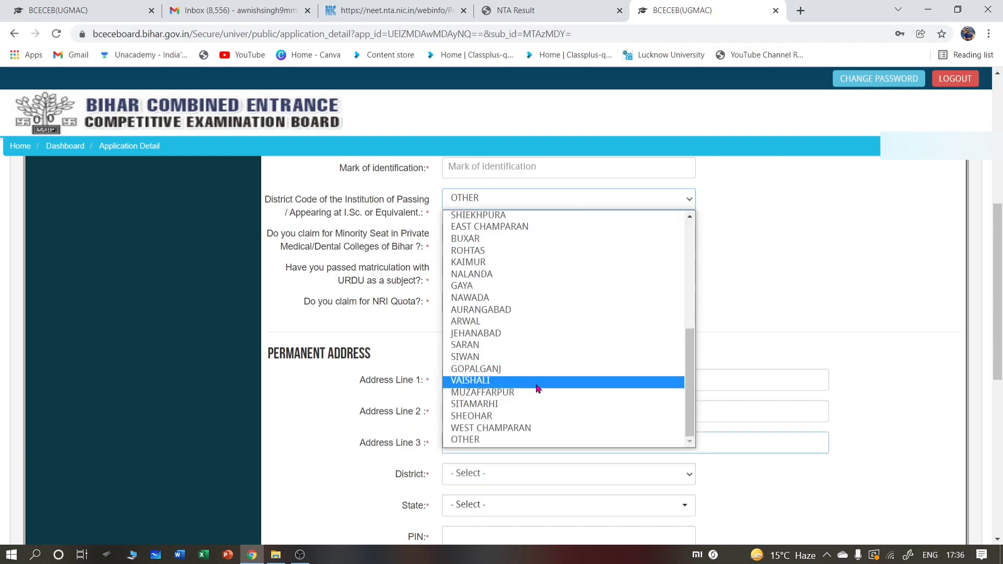
{"action": "scroll", "coordinate": [535, 225], "scroll_direction": "up", "scroll_amount": 5}
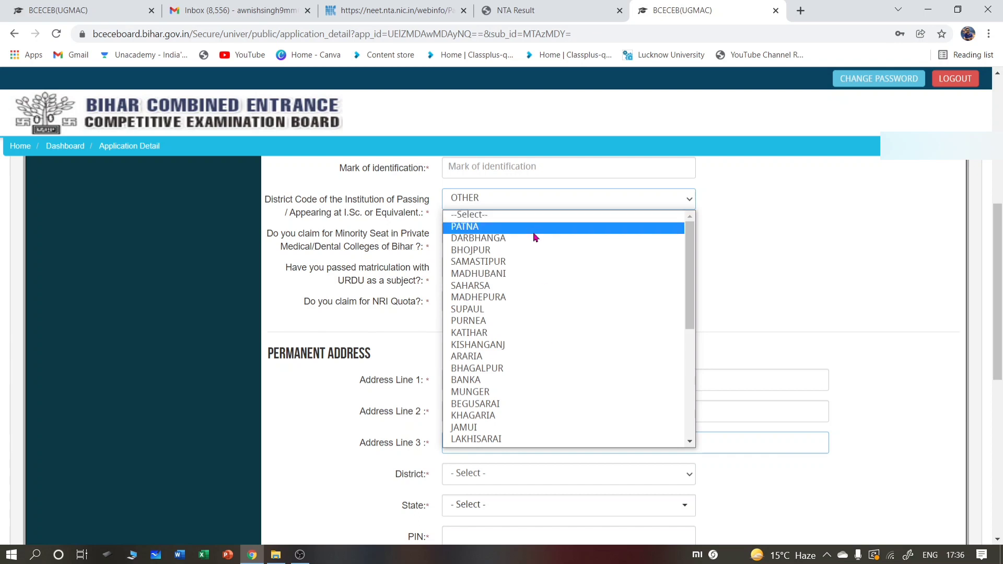
{"action": "left_click", "coordinate": [534, 232]}
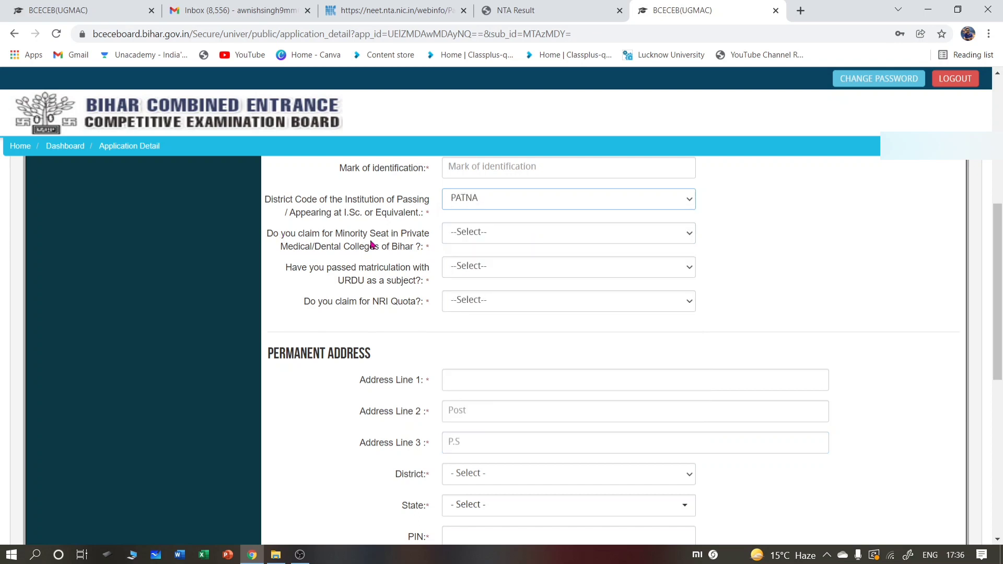
- Answer No to the Minority Seat, Urdu matriculation and NRI Quota questions
{"action": "left_click", "coordinate": [500, 235]}
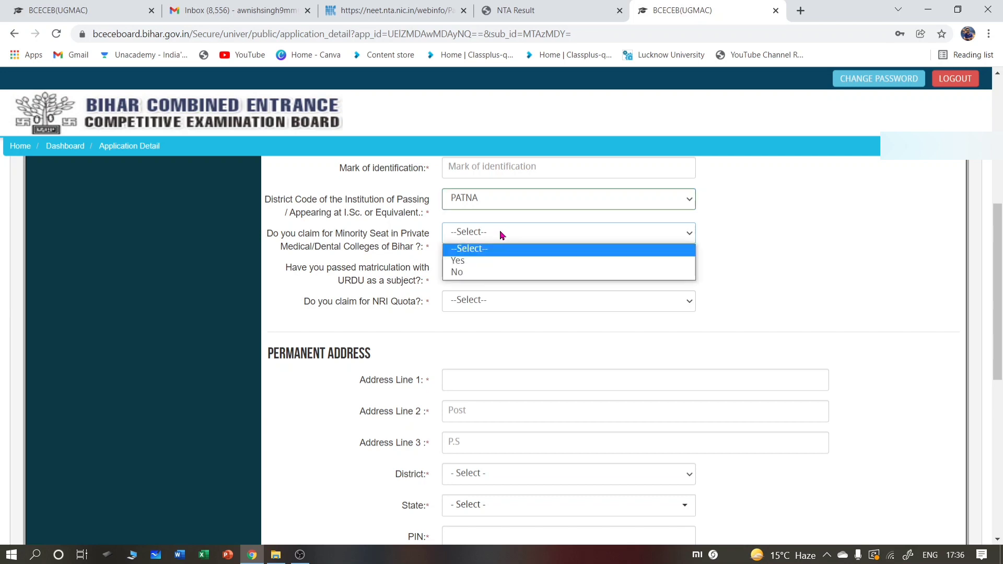
{"action": "left_click", "coordinate": [497, 273]}
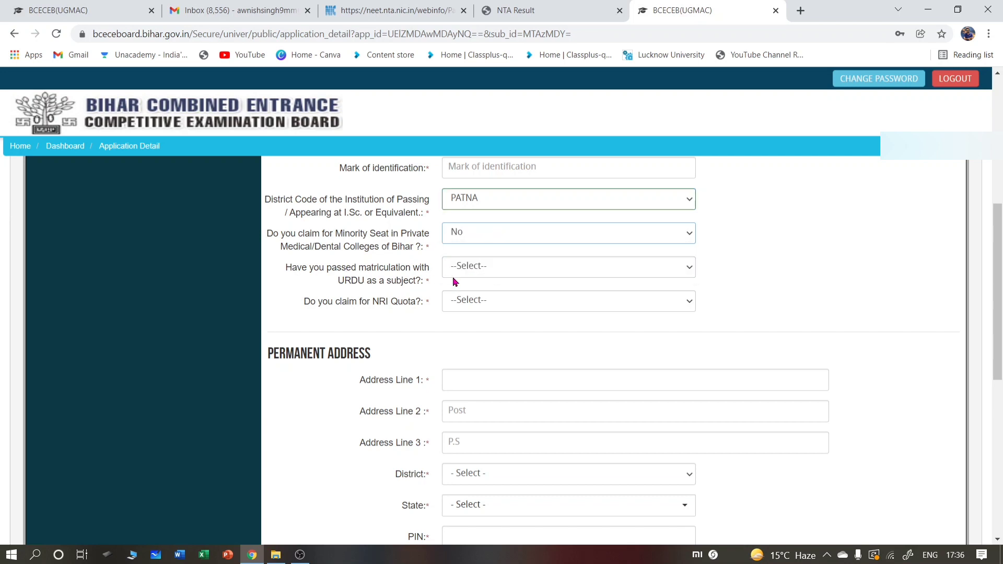
{"action": "left_click", "coordinate": [506, 274]}
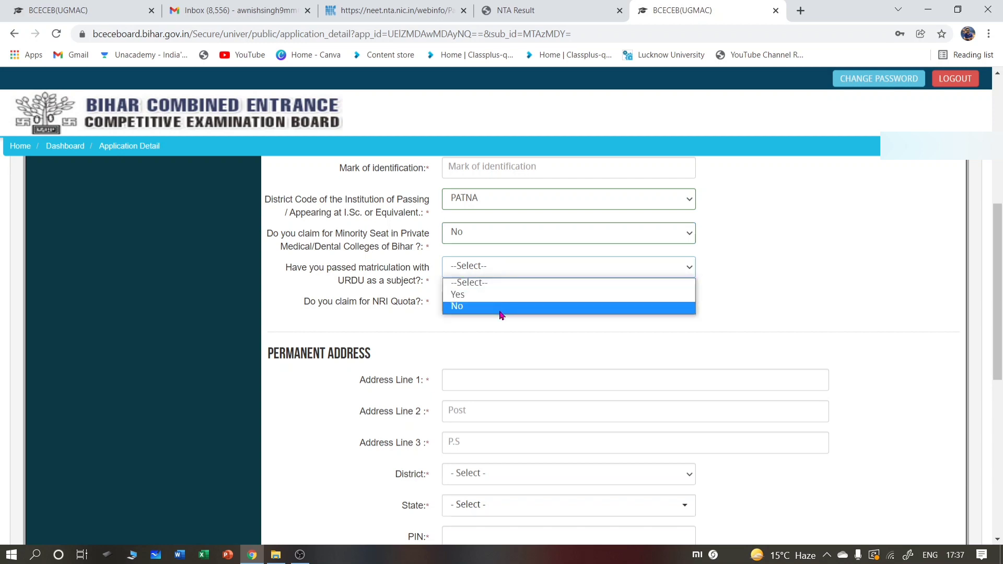
{"action": "left_click", "coordinate": [501, 310]}
{"action": "left_click", "coordinate": [490, 300]}
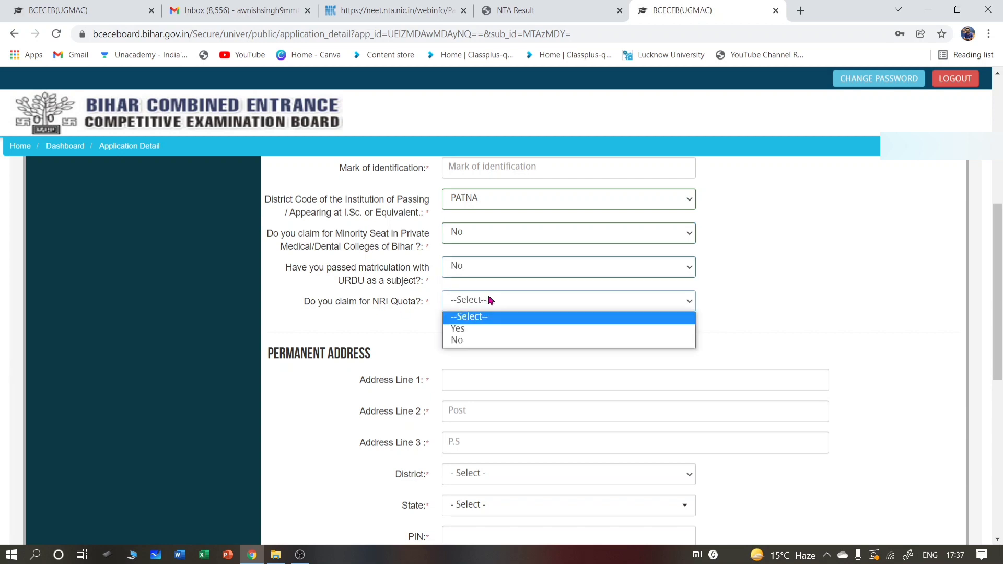
{"action": "left_click", "coordinate": [484, 342]}
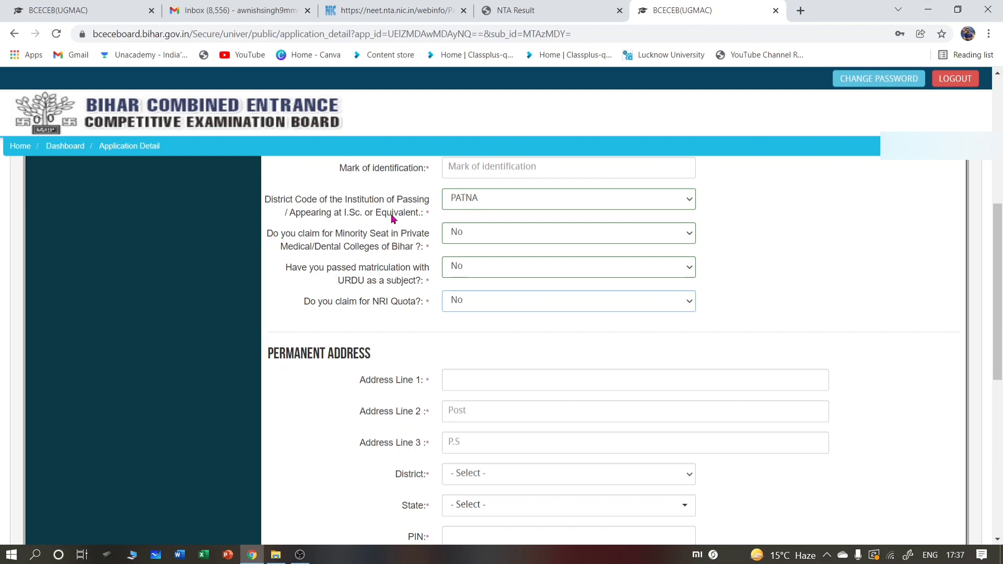
- Fill the permanent address and PIN code, and mark correspondence address same as permanent
{"action": "scroll", "coordinate": [437, 286], "scroll_direction": "down", "scroll_amount": 3}
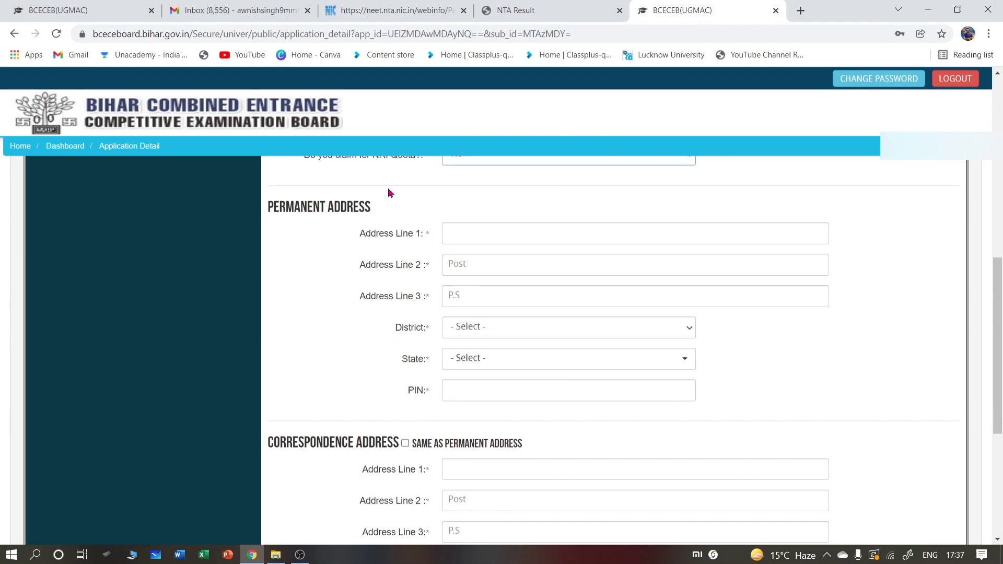
{"action": "left_click", "coordinate": [497, 242]}
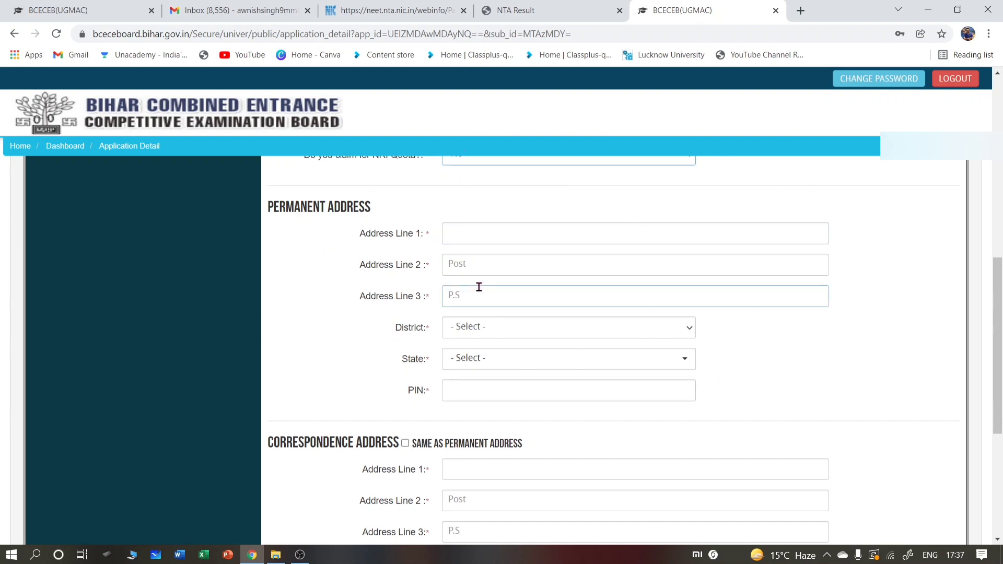
{"action": "left_click", "coordinate": [492, 393]}
{"action": "scroll", "coordinate": [491, 393], "scroll_direction": "down", "scroll_amount": 1}
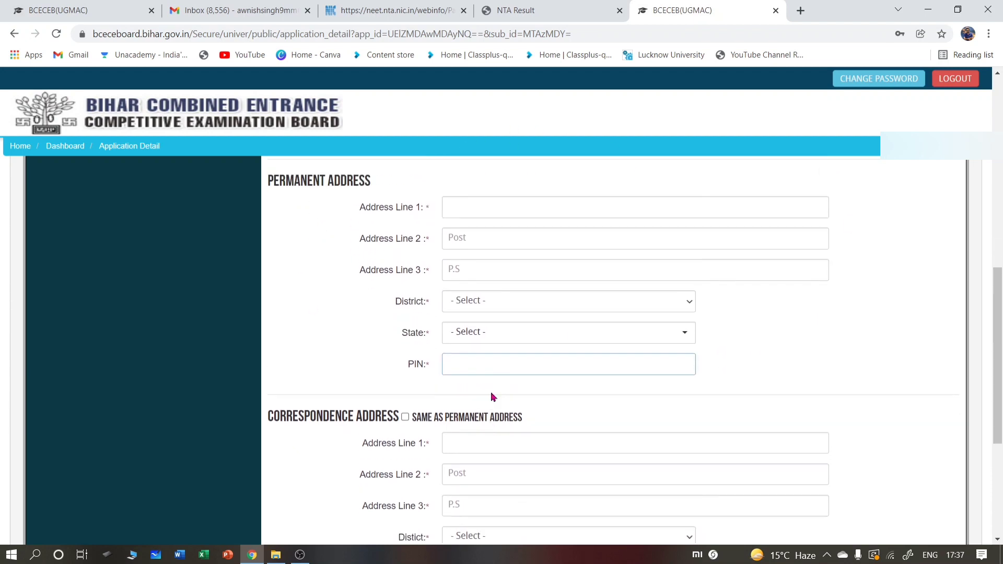
{"action": "left_click", "coordinate": [405, 417]}
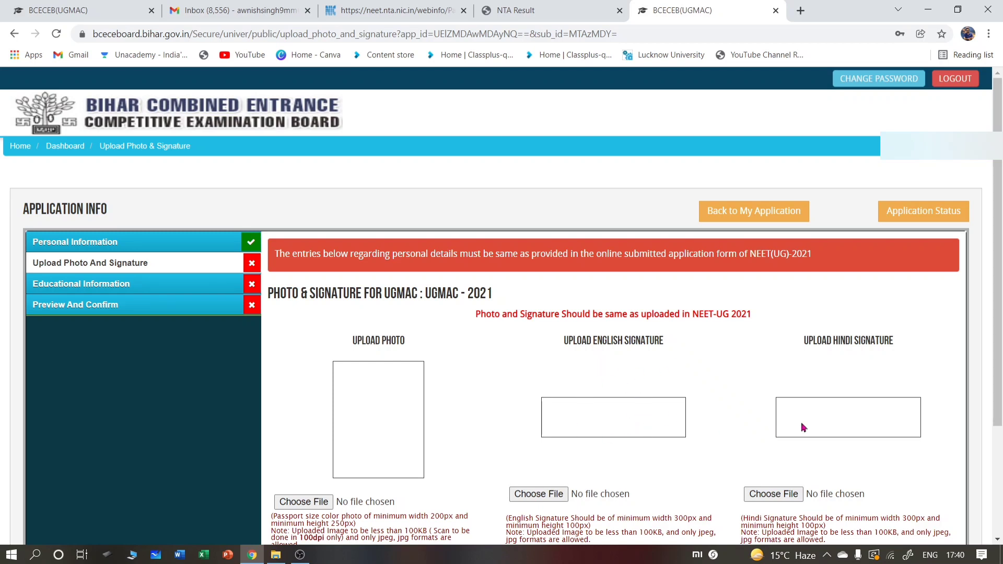
- Scroll down the empty Educational Information form for UGMAC-2021
{"action": "scroll", "coordinate": [788, 443], "scroll_direction": "down", "scroll_amount": 2}
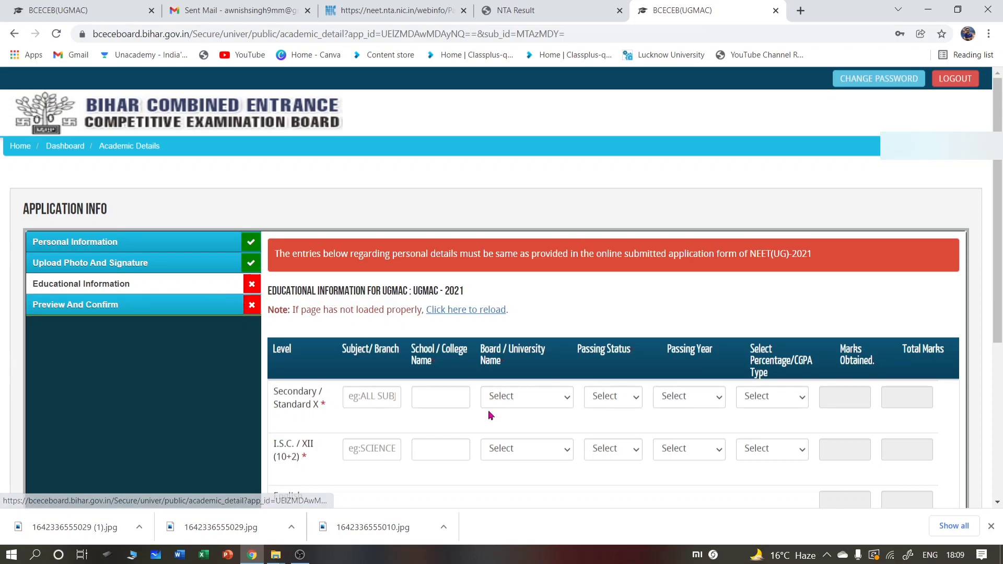
- Set the Secondary (Class X) passing status to Passed
{"action": "scroll", "coordinate": [488, 414], "scroll_direction": "down", "scroll_amount": 2}
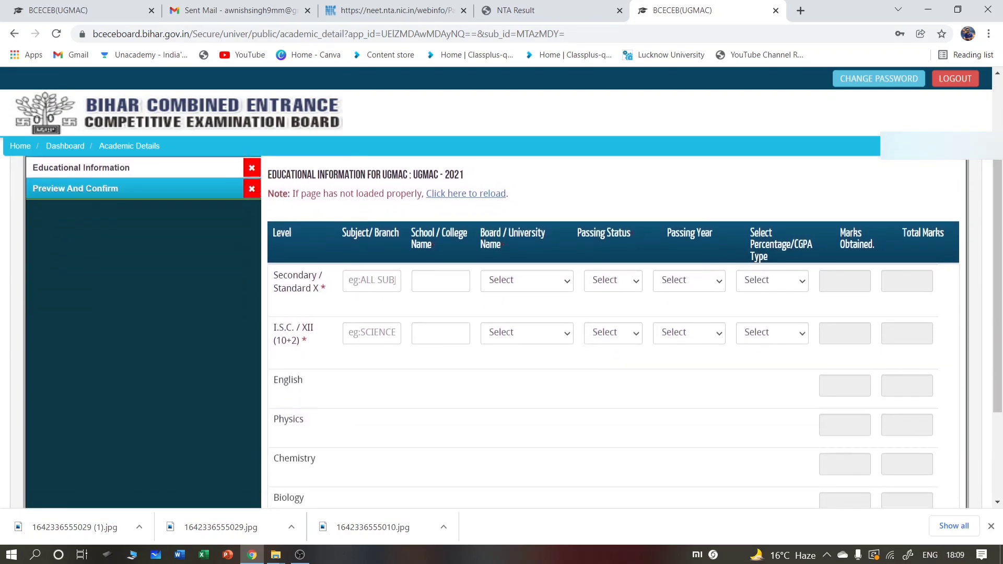
{"action": "scroll", "coordinate": [498, 284], "scroll_direction": "up", "scroll_amount": 1}
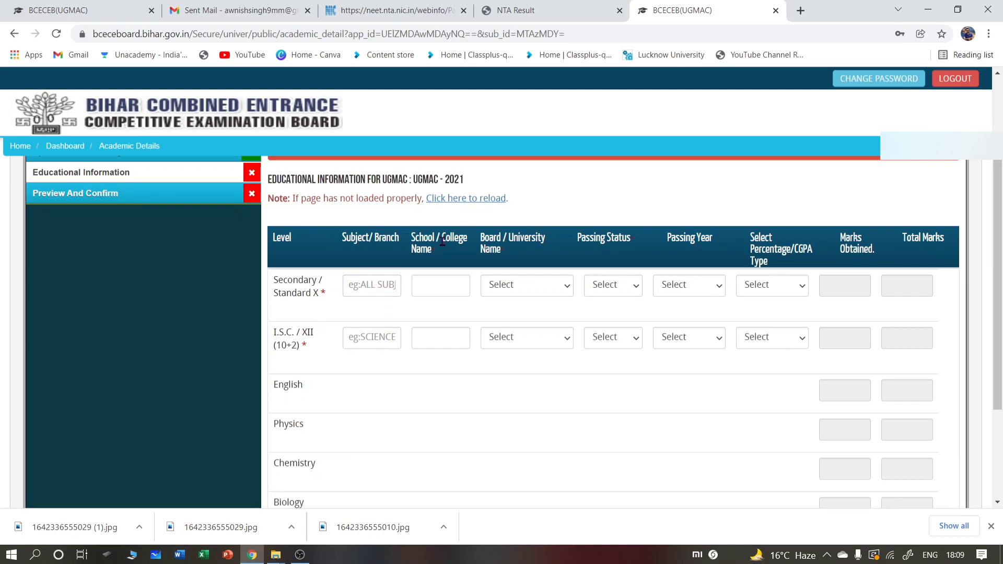
{"action": "left_click", "coordinate": [448, 286]}
{"action": "left_click", "coordinate": [623, 293]}
{"action": "left_click", "coordinate": [624, 292]}
{"action": "left_click", "coordinate": [607, 293]}
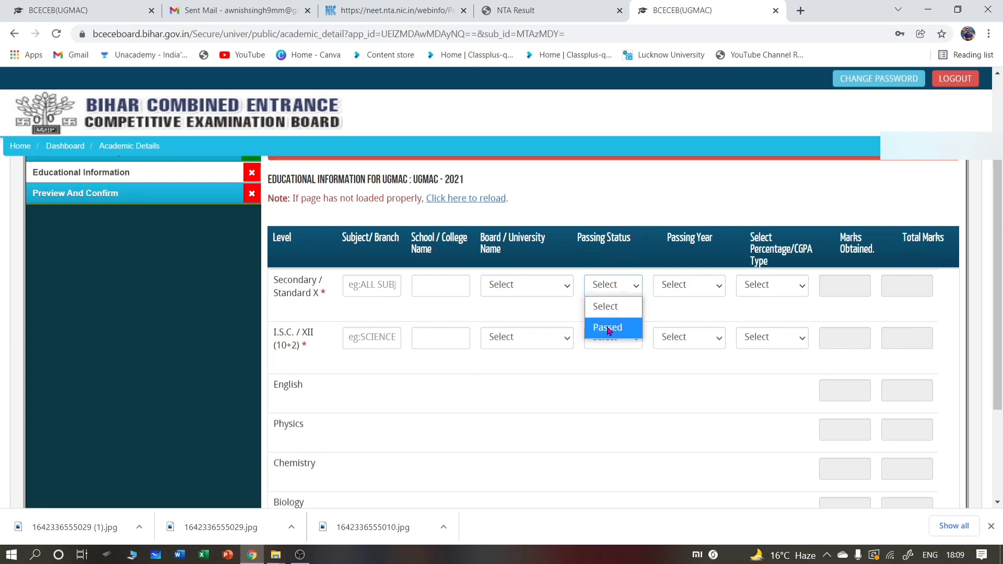
{"action": "left_click", "coordinate": [609, 328]}
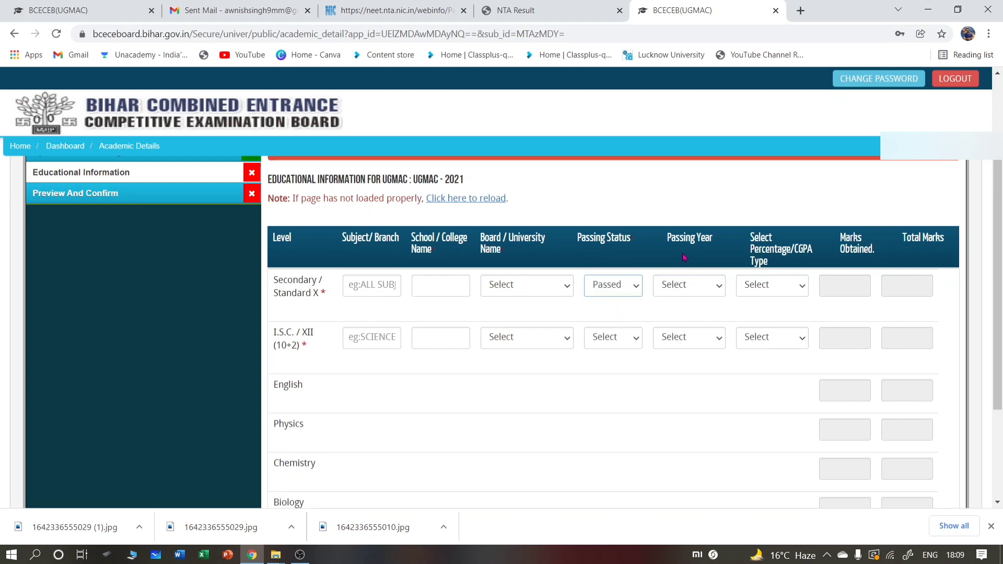
- Choose CGPA as the Secondary result type, leaving the passing year unchanged
{"action": "left_click", "coordinate": [691, 288]}
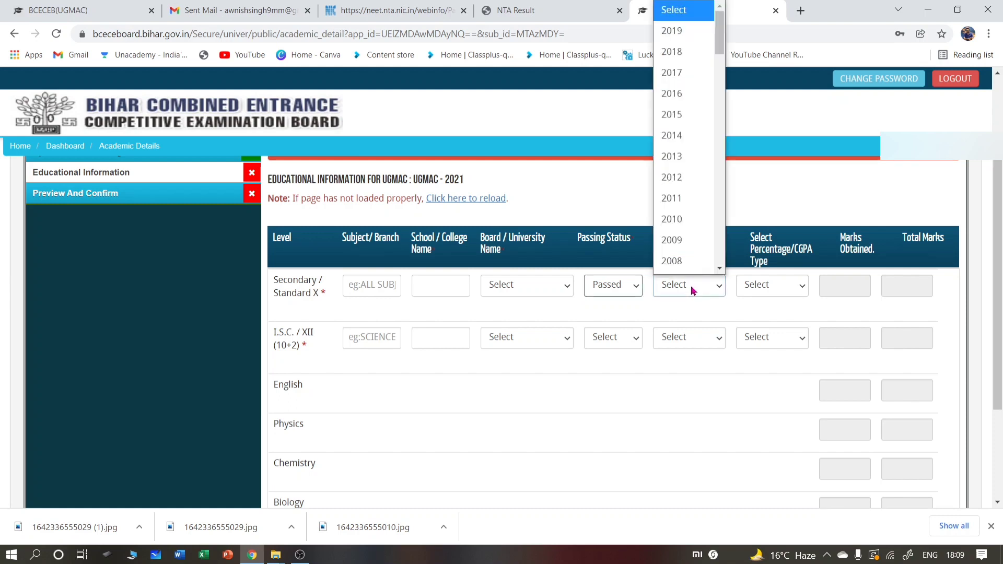
{"action": "left_click", "coordinate": [693, 289]}
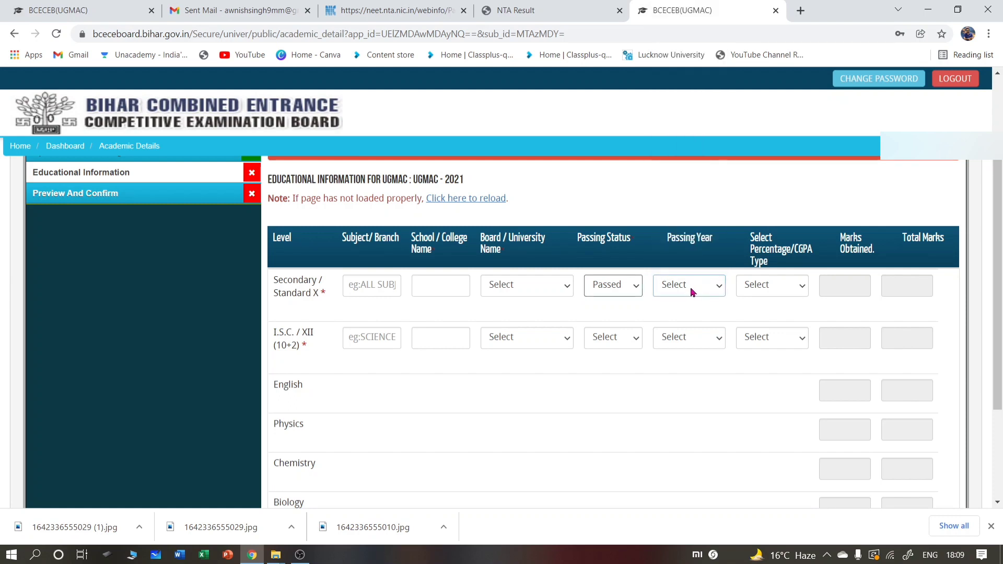
{"action": "left_click", "coordinate": [778, 291]}
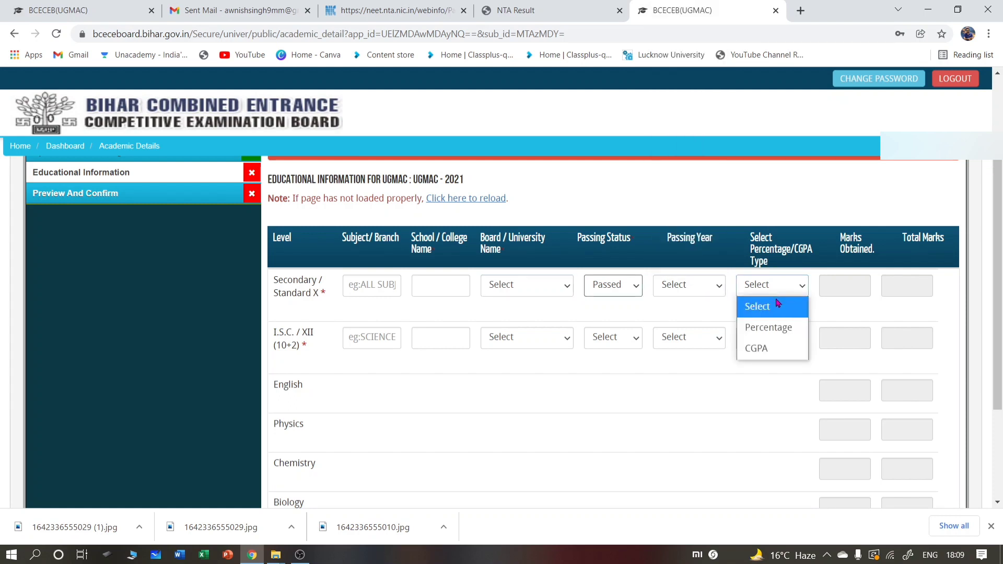
{"action": "left_click", "coordinate": [758, 348]}
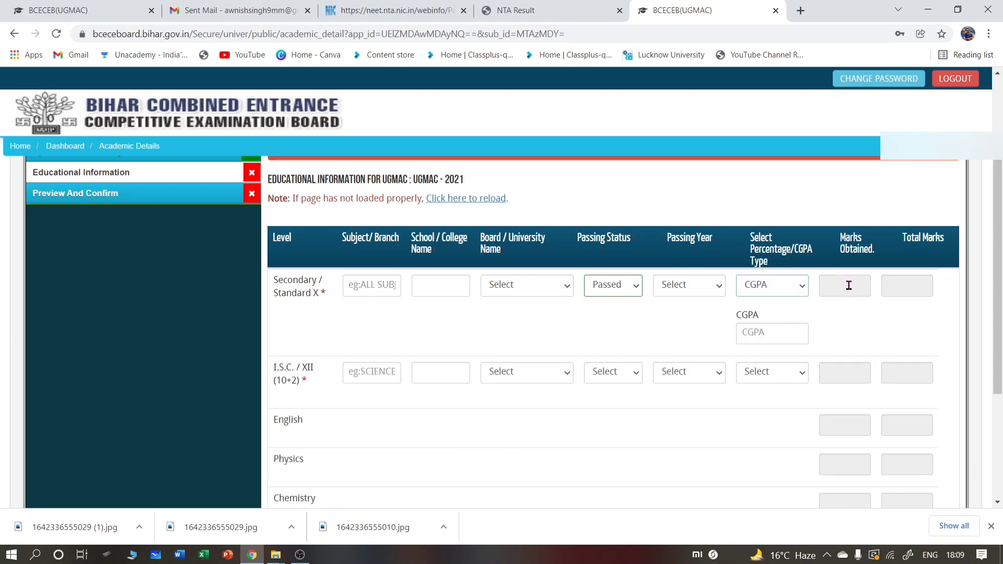
{"action": "left_click", "coordinate": [892, 286]}
{"action": "scroll", "coordinate": [356, 418], "scroll_direction": "down", "scroll_amount": 2}
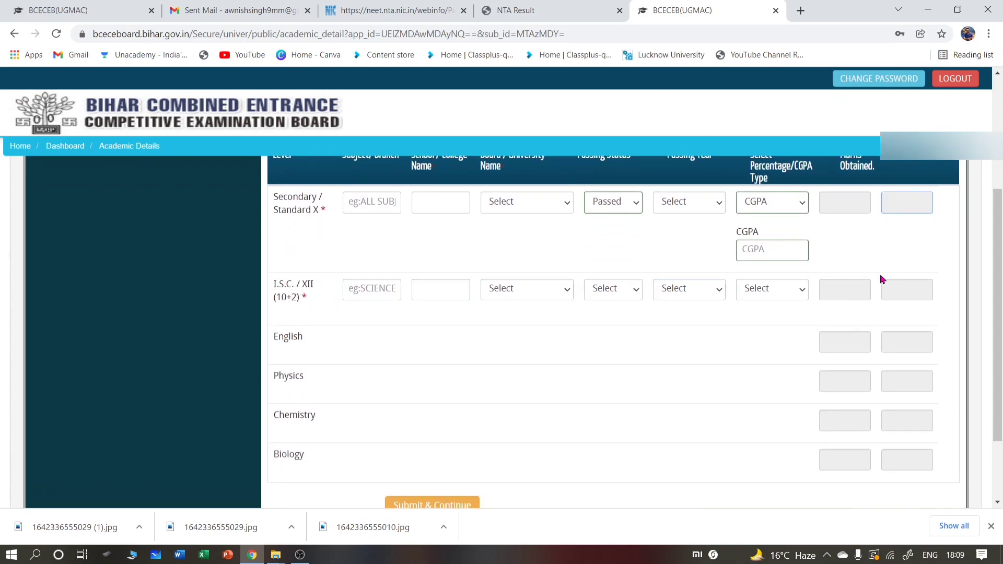
{"action": "scroll", "coordinate": [556, 418], "scroll_direction": "down", "scroll_amount": 2}
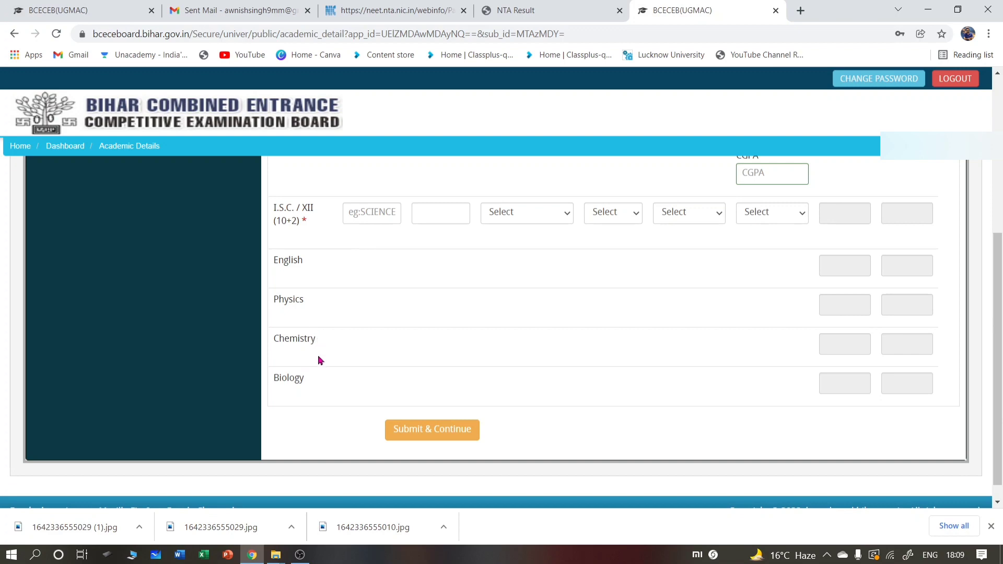
{"action": "scroll", "coordinate": [824, 433], "scroll_direction": "up", "scroll_amount": 3}
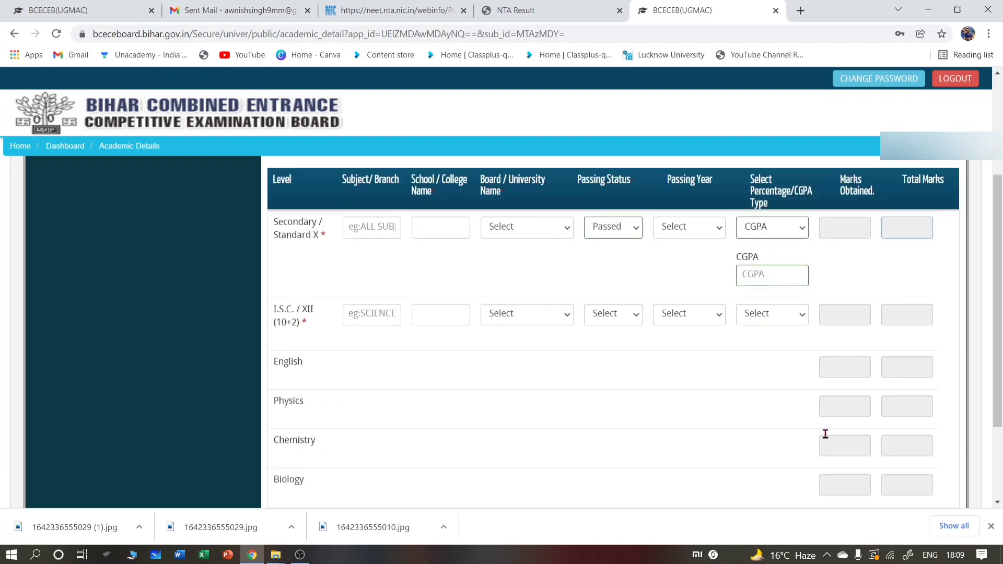
{"action": "scroll", "coordinate": [918, 172], "scroll_direction": "down", "scroll_amount": 2}
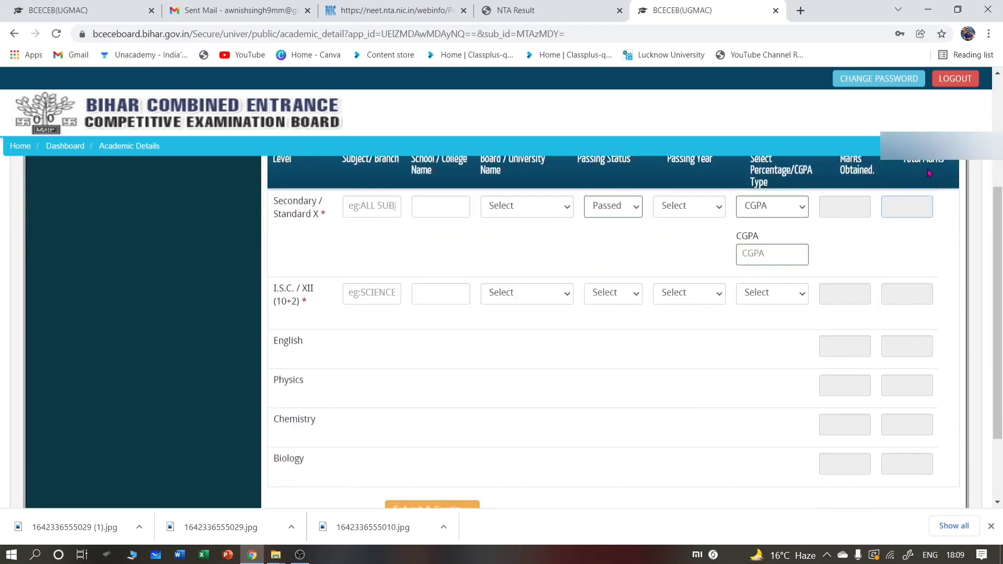
{"action": "scroll", "coordinate": [918, 172], "scroll_direction": "up", "scroll_amount": 1}
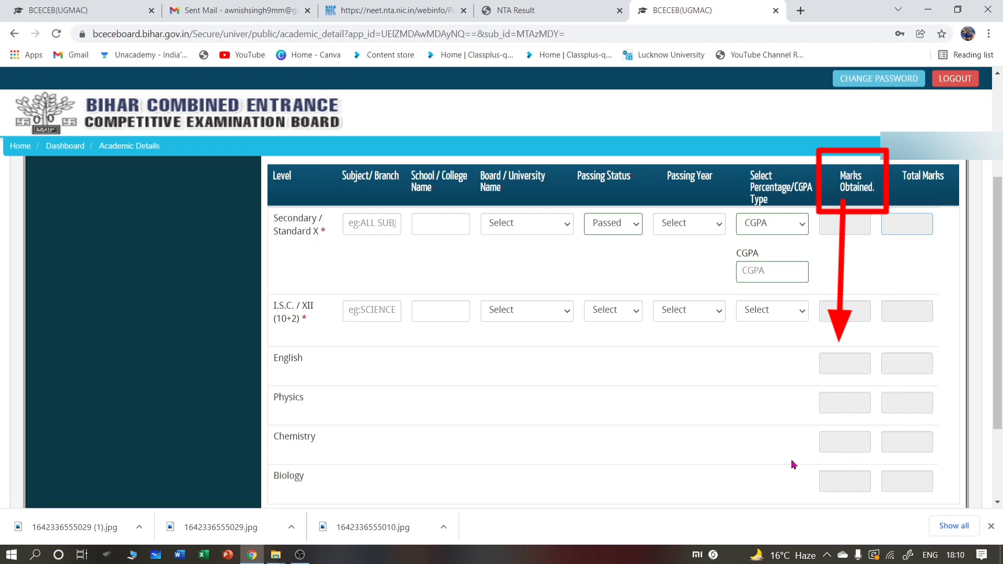
- Erase the stray '1' from the Secondary Subject/Branch field and scroll down the form
{"action": "scroll", "coordinate": [794, 465], "scroll_direction": "down", "scroll_amount": 2}
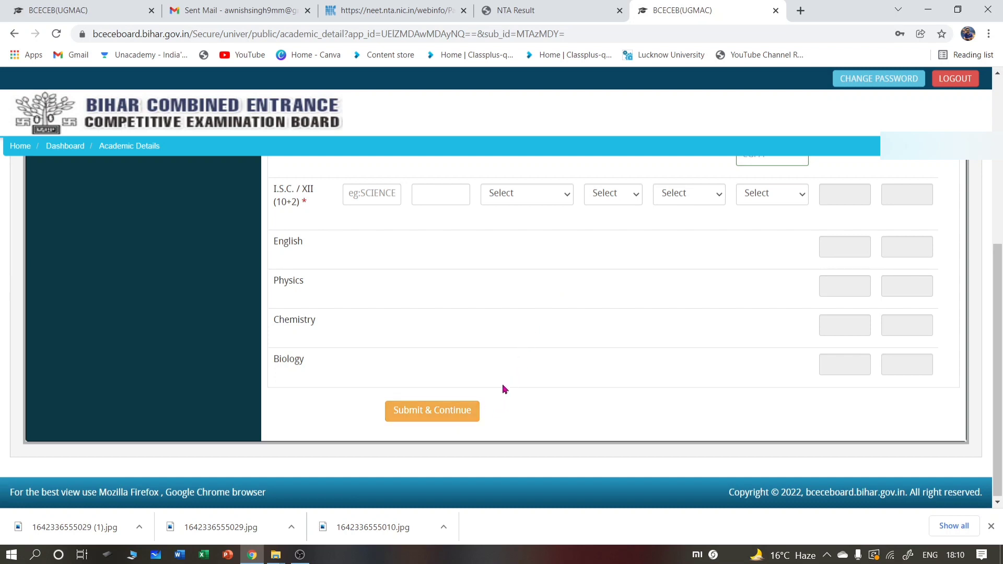
{"action": "scroll", "coordinate": [520, 337], "scroll_direction": "up", "scroll_amount": 2}
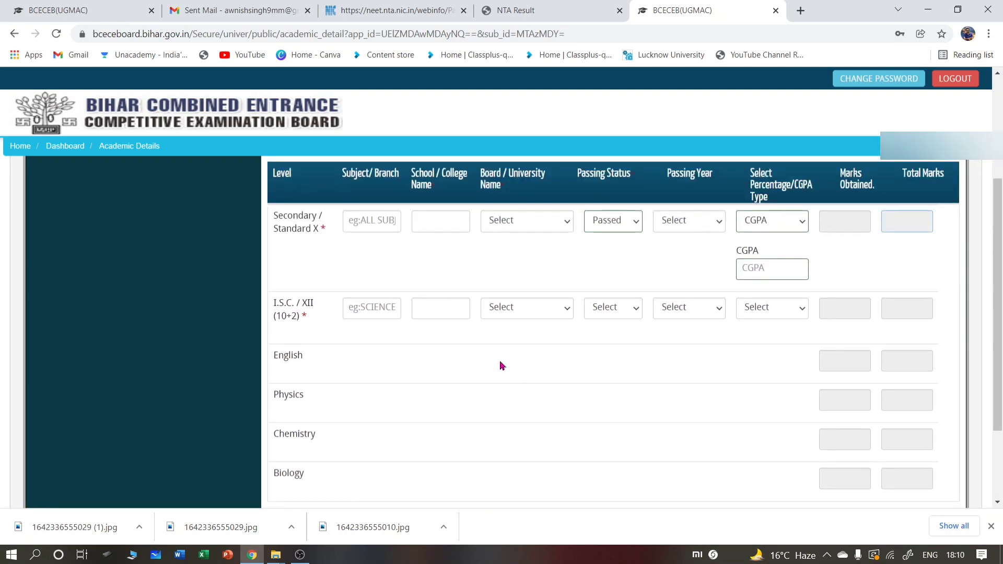
{"action": "scroll", "coordinate": [500, 365], "scroll_direction": "up", "scroll_amount": 1}
{"action": "left_click", "coordinate": [384, 280]}
{"action": "type", "text": "1"}
{"action": "key", "text": "BackSpace"}
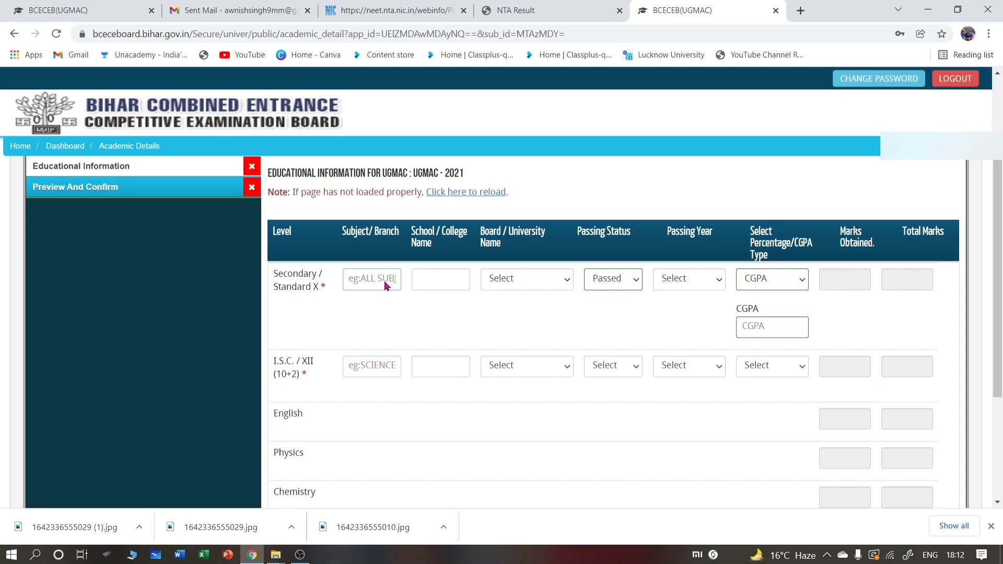
{"action": "scroll", "coordinate": [387, 287], "scroll_direction": "down", "scroll_amount": 5}
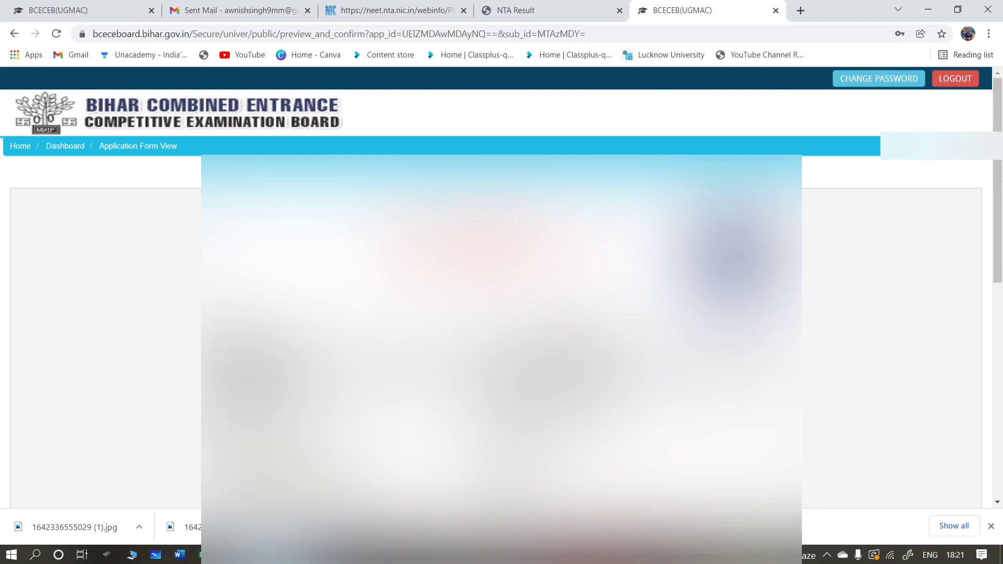
- Tick I CONFIRM THE ABOVE at the bottom of the preview and Confirm & Submit
{"action": "scroll", "coordinate": [501, 334], "scroll_direction": "down", "scroll_amount": 5}
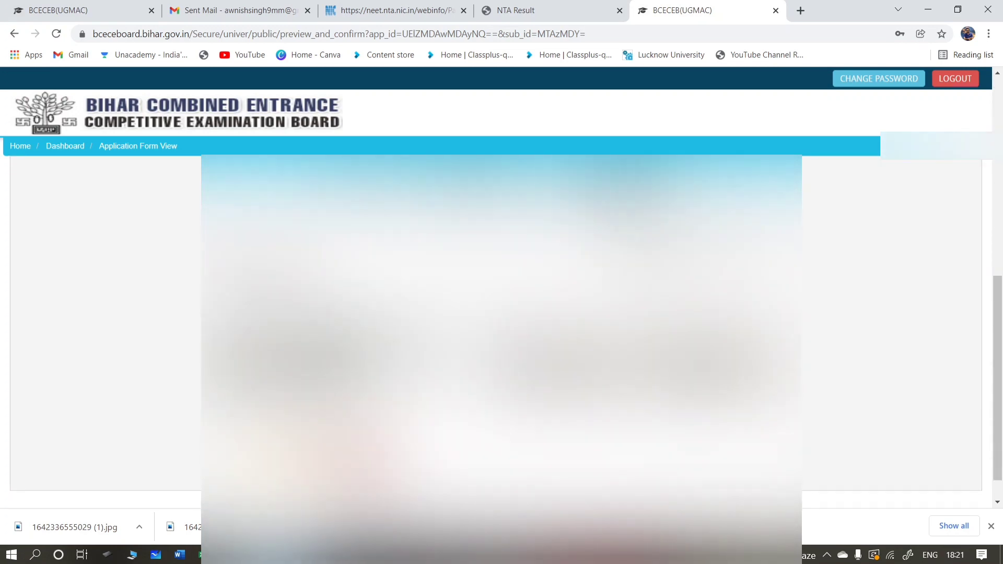
{"action": "scroll", "coordinate": [481, 417], "scroll_direction": "down", "scroll_amount": 3}
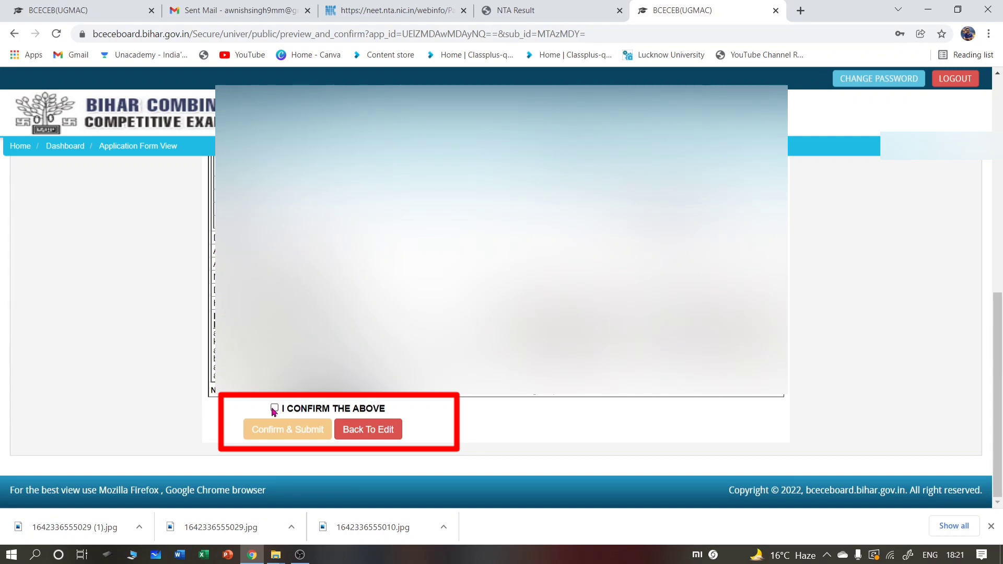
{"action": "left_click", "coordinate": [273, 408]}
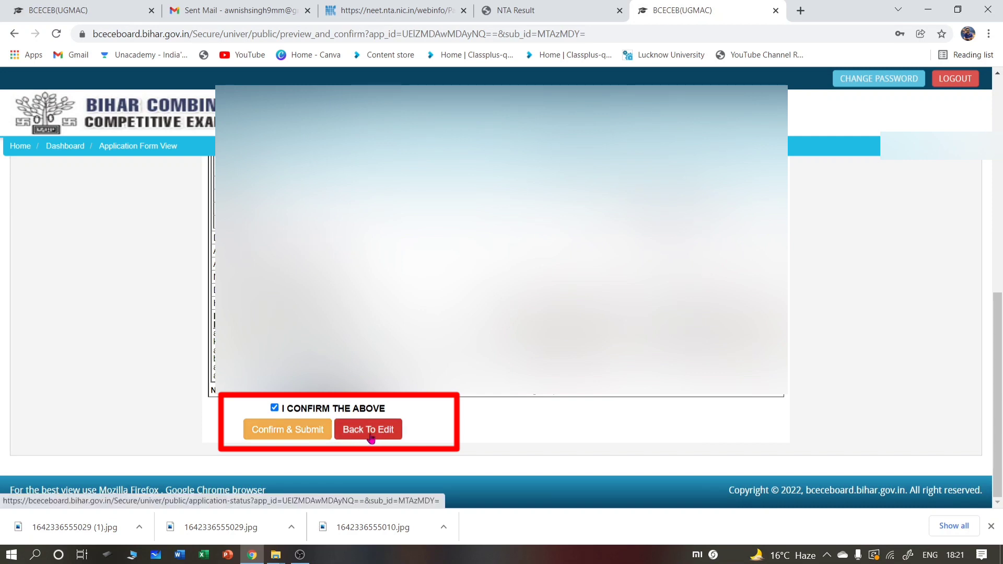
{"action": "left_click", "coordinate": [302, 433]}
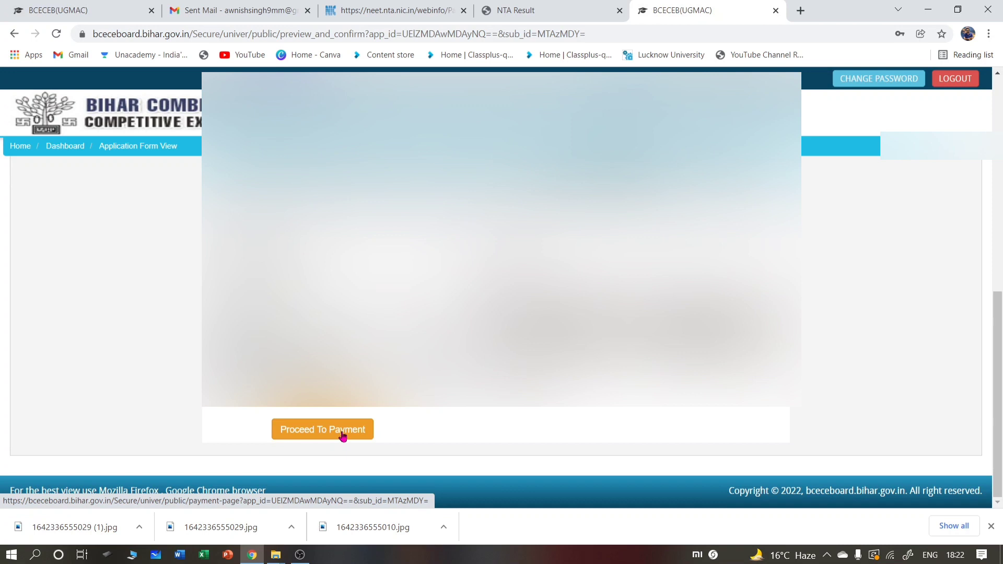
- Pay the UGMAC fee ONLINE by Debit Card and proceed with the Rs.1214.33 total
{"action": "left_click", "coordinate": [342, 437]}
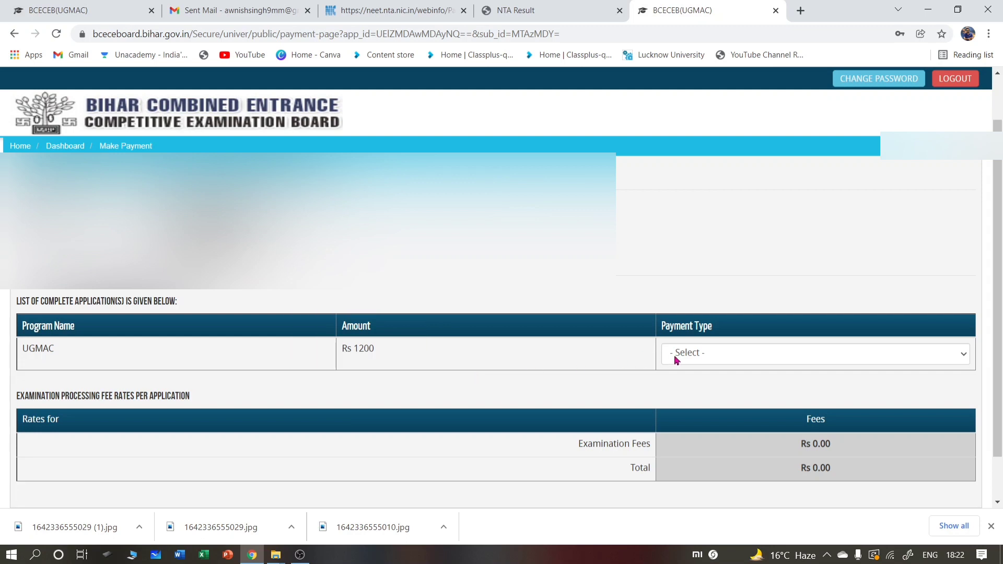
{"action": "left_click", "coordinate": [702, 355]}
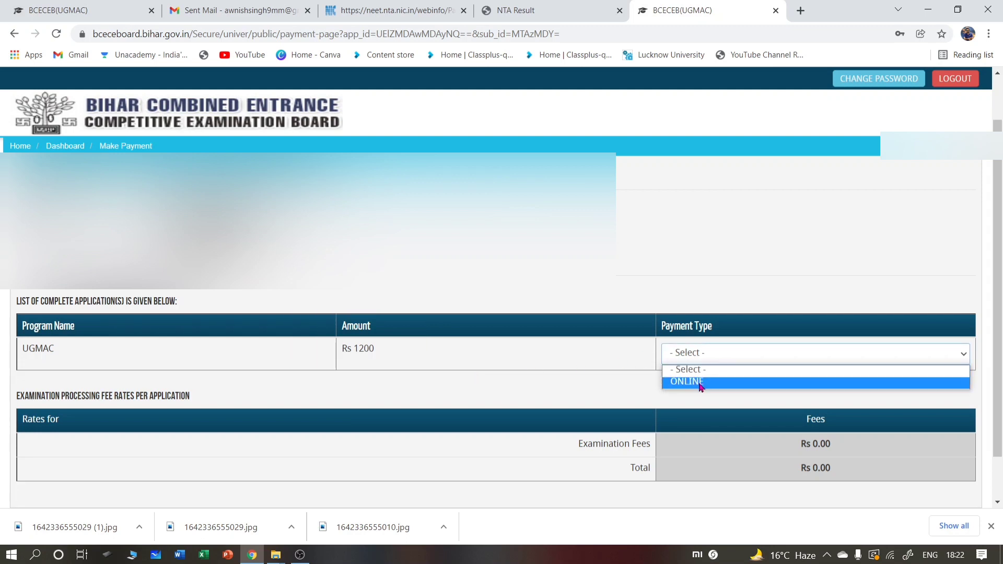
{"action": "left_click", "coordinate": [701, 382]}
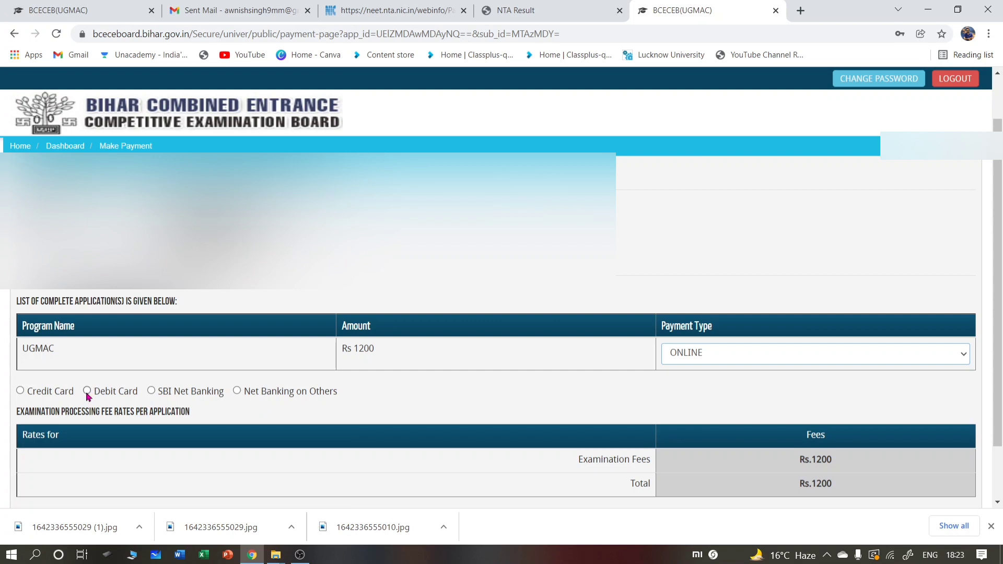
{"action": "left_click", "coordinate": [87, 392]}
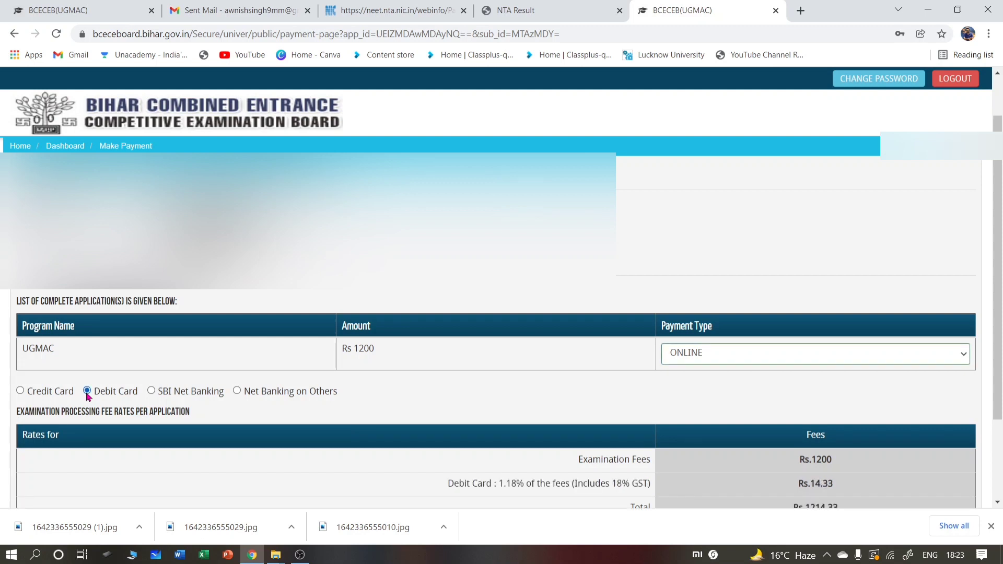
{"action": "scroll", "coordinate": [262, 410], "scroll_direction": "down", "scroll_amount": 2}
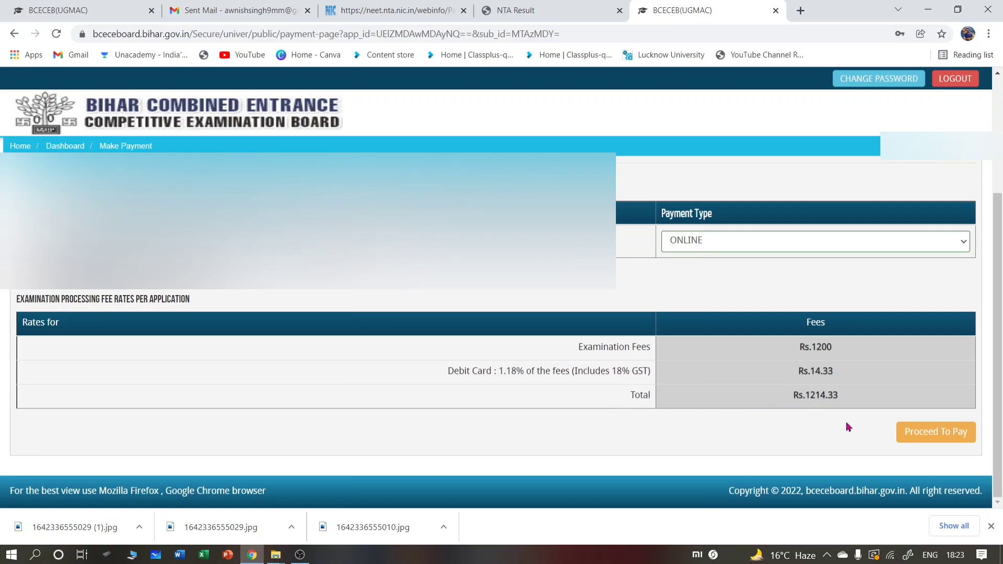
{"action": "left_click", "coordinate": [934, 436]}
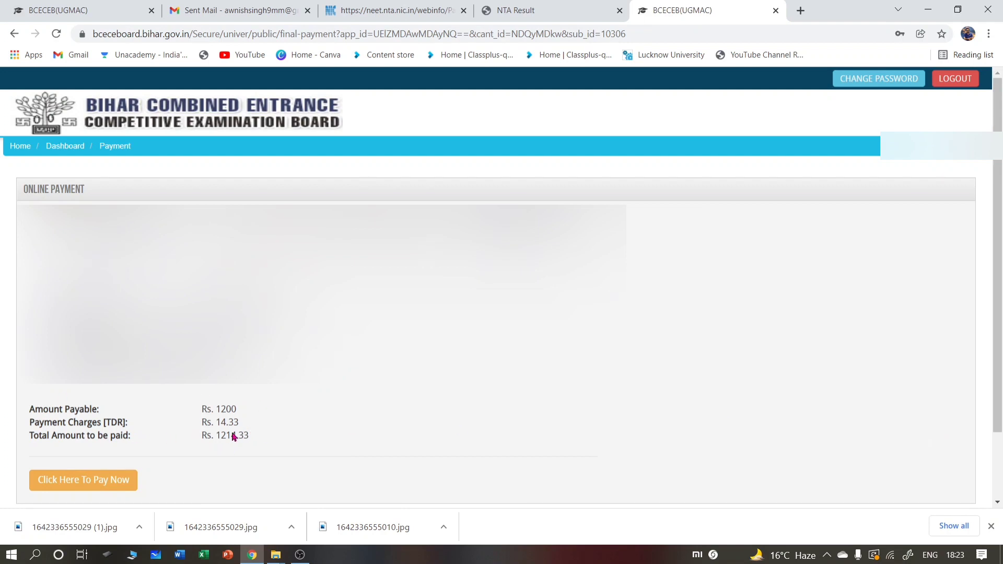
- Start the Rs. 1214.33 online payment with Click Here To Pay Now
{"action": "left_click", "coordinate": [95, 489]}
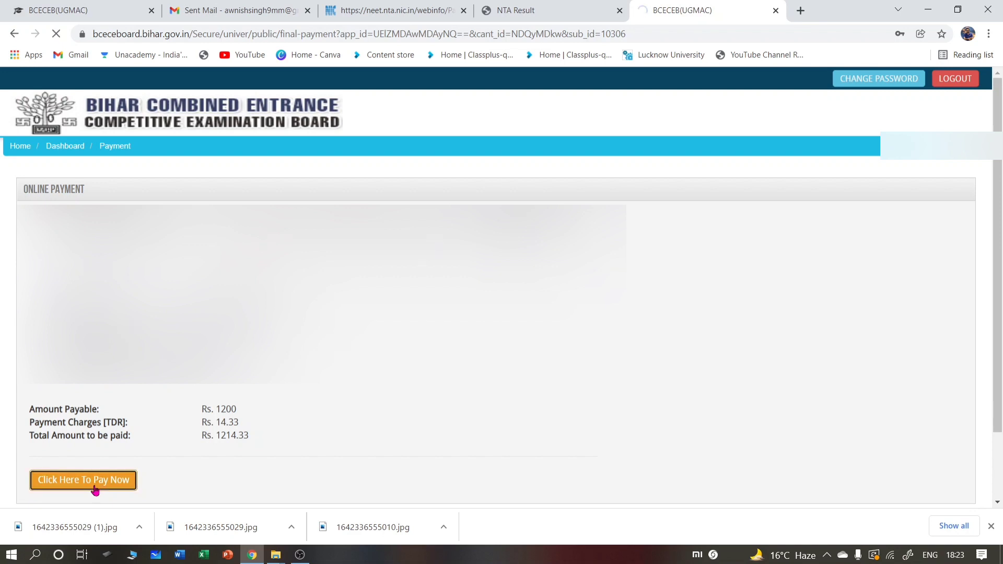